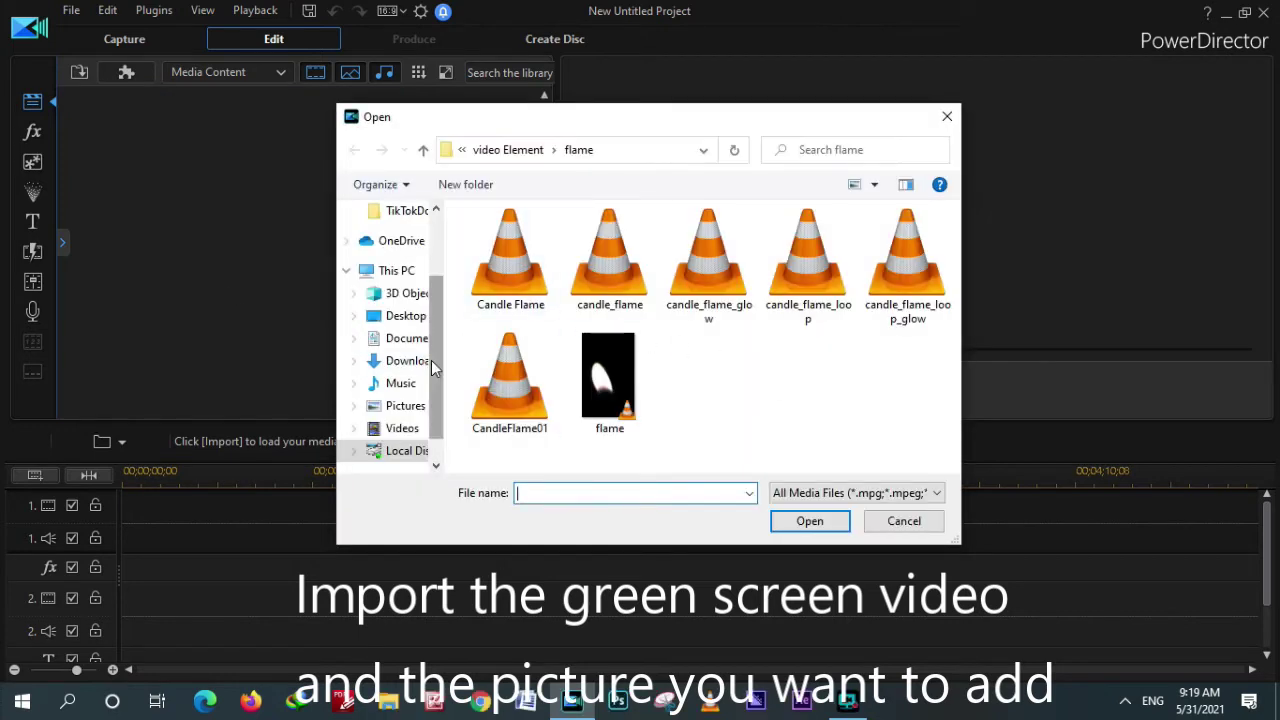
Step: Import the picture DSC_0005 and the video "Video details - YouTube Studio" from the Desktop into the media library
scroll(431, 360, "up", 2)
left_click(405, 270)
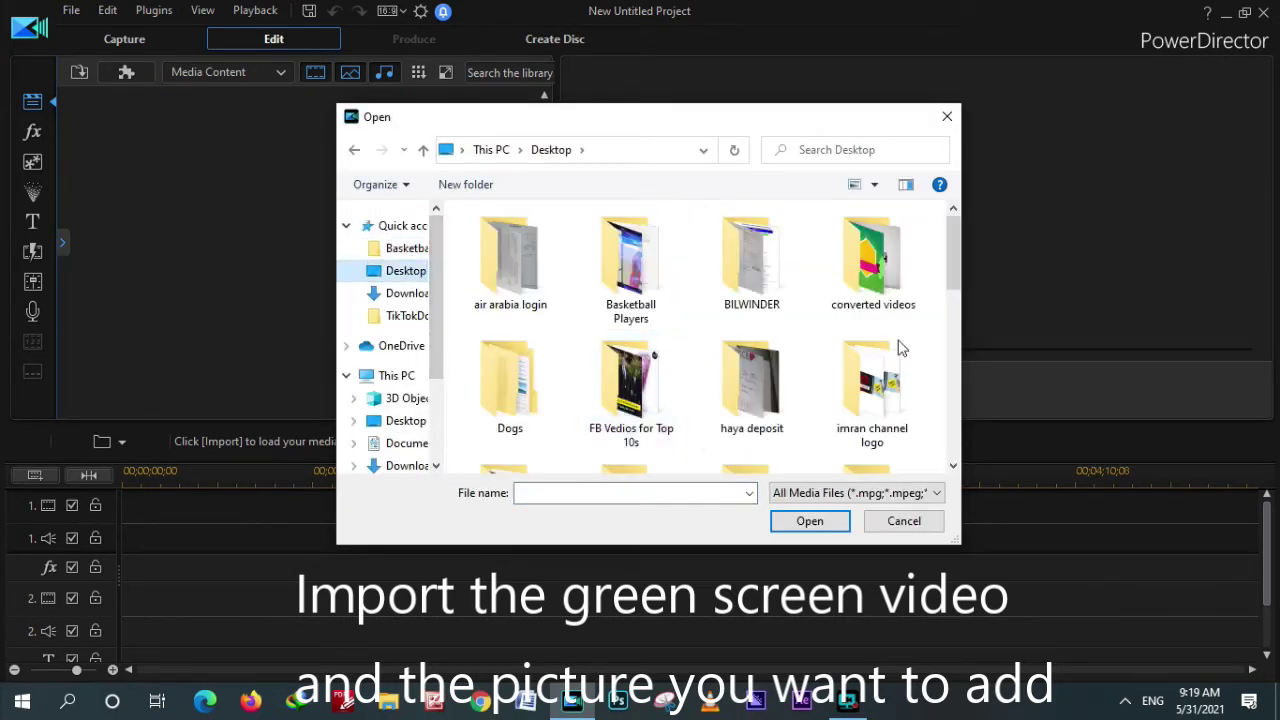
left_click_drag(952, 263, 930, 418)
left_click(762, 388)
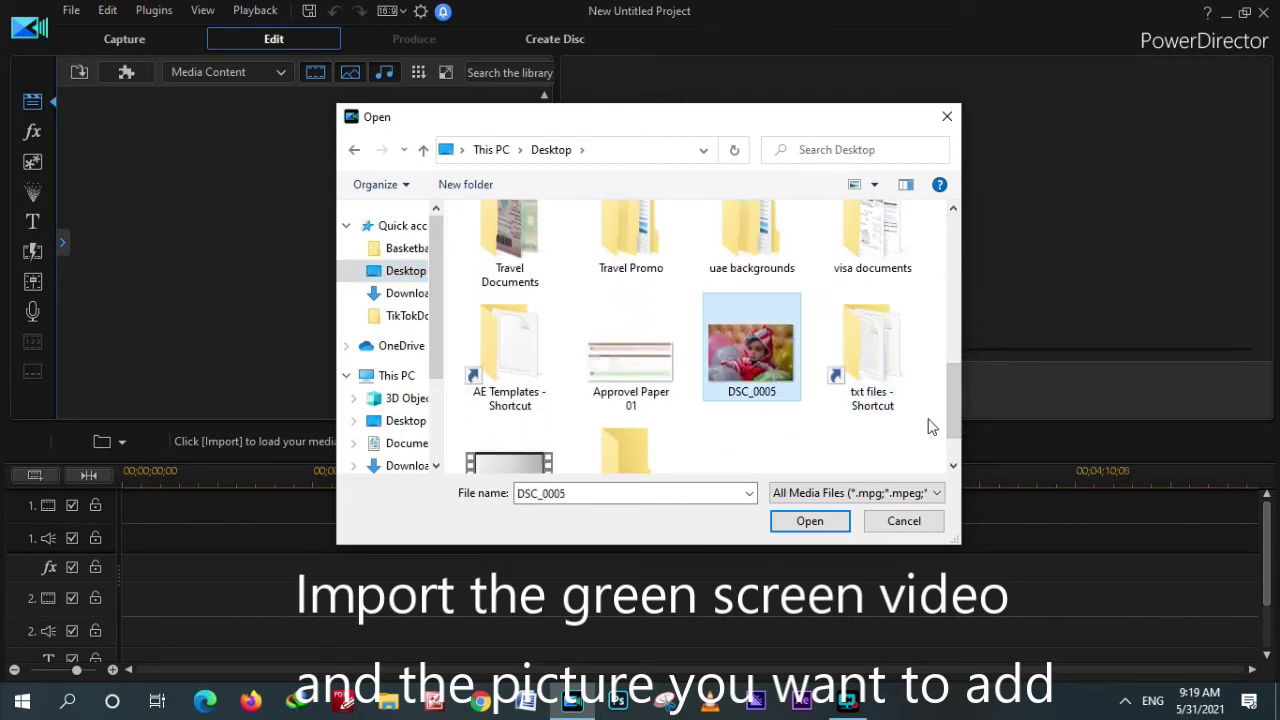
scroll(953, 410, "down", 1)
left_click(510, 418, "ctrl")
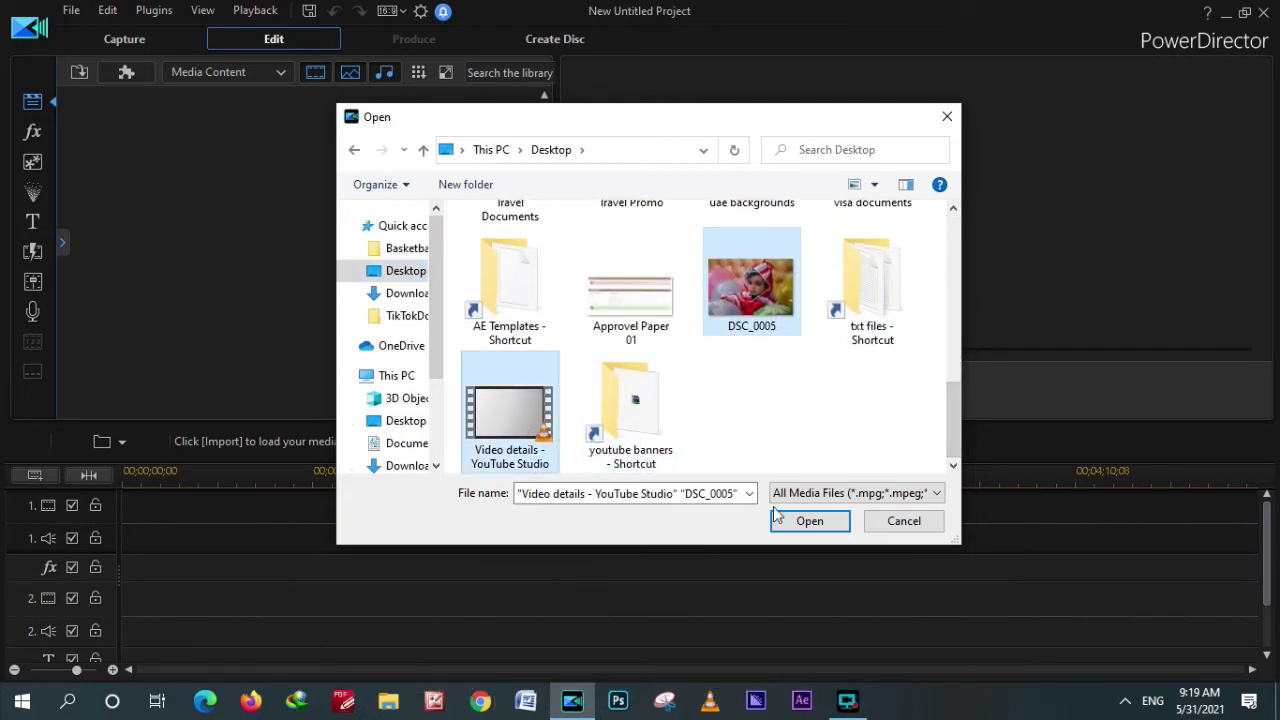
left_click(808, 521)
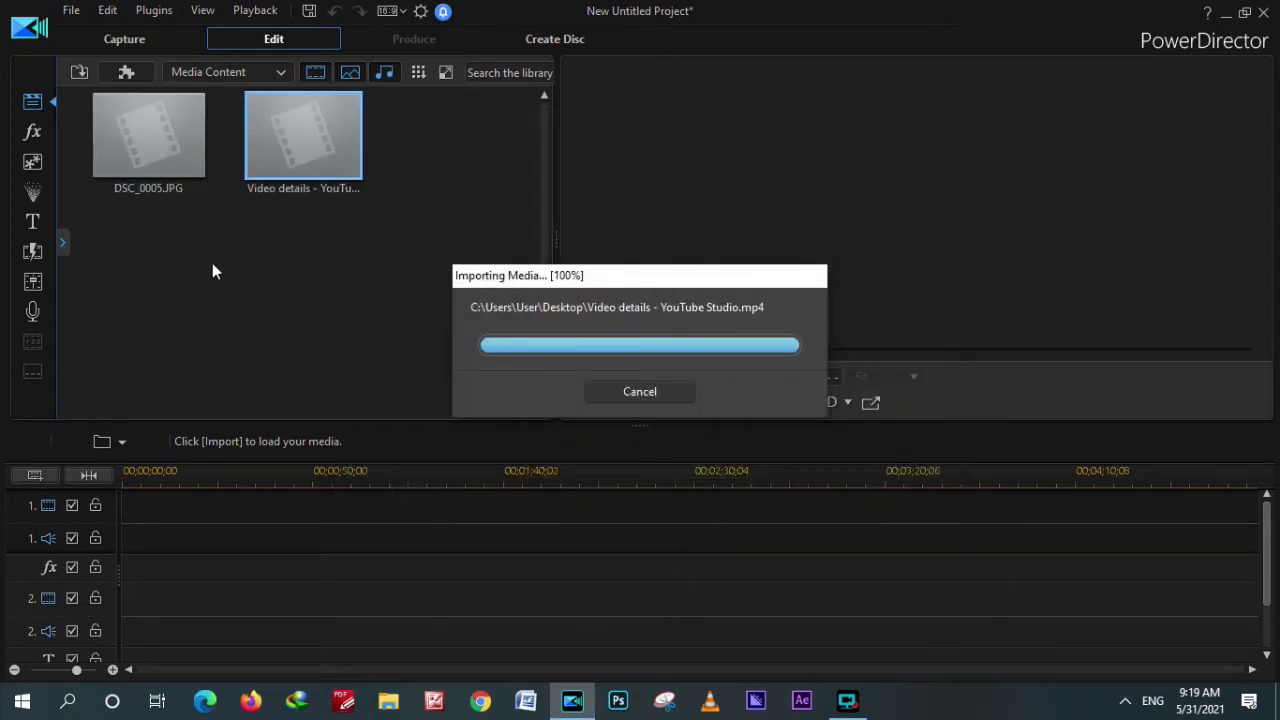
Step: Place the green-screen video at the start of track 1 and play its opening
left_click_drag(227, 565, 125, 540)
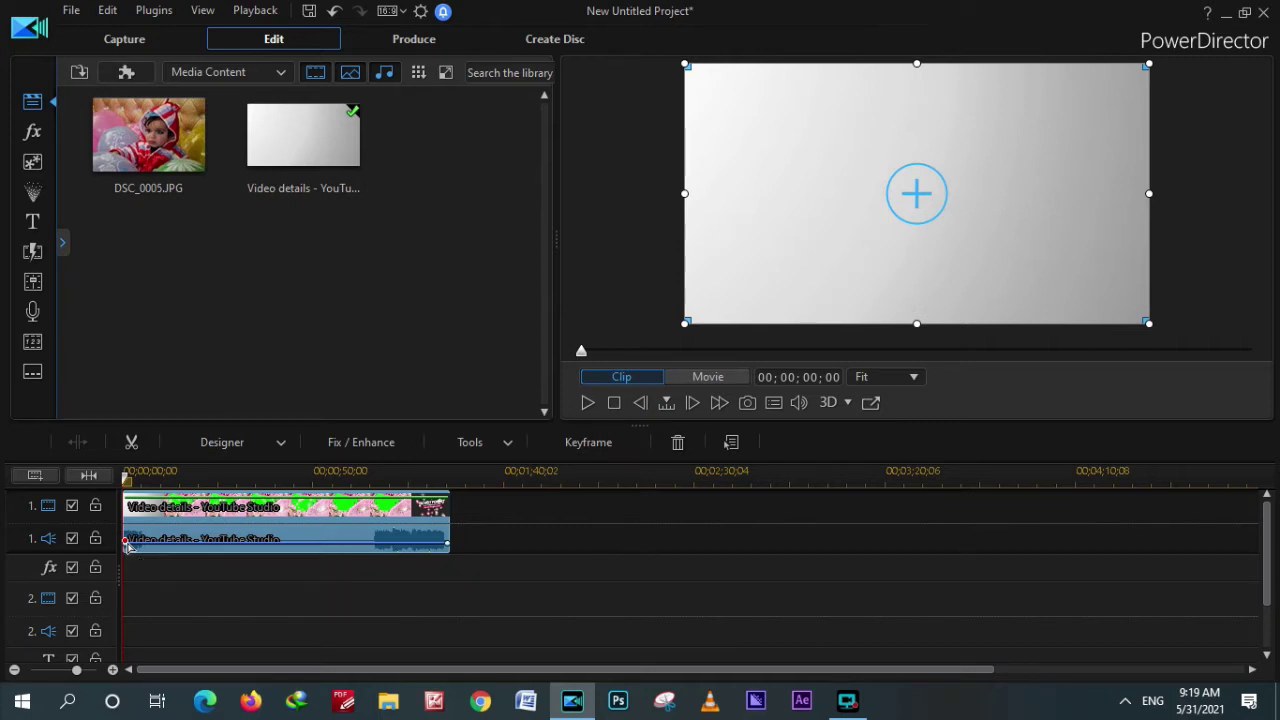
left_click(586, 404)
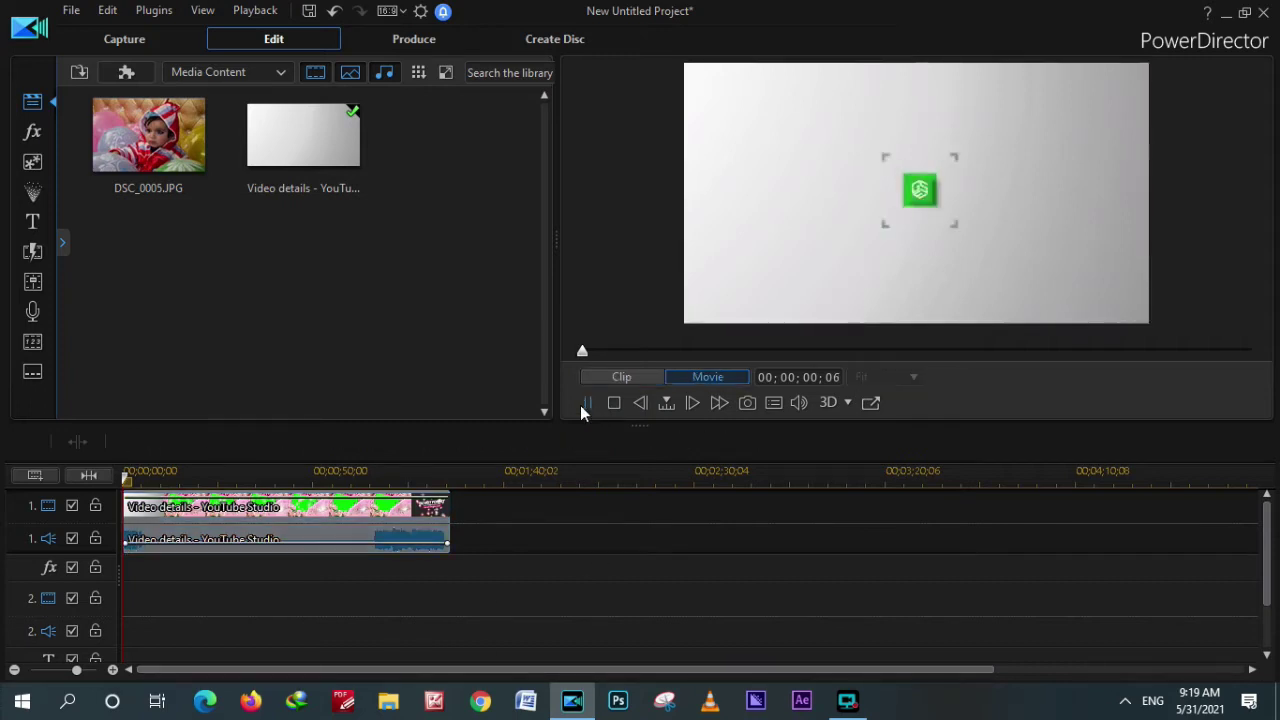
Step: Split the green-screen video at 00;00;08;11 and delete the intro segment, closing the gap it leaves
left_click_drag(127, 480, 153, 489)
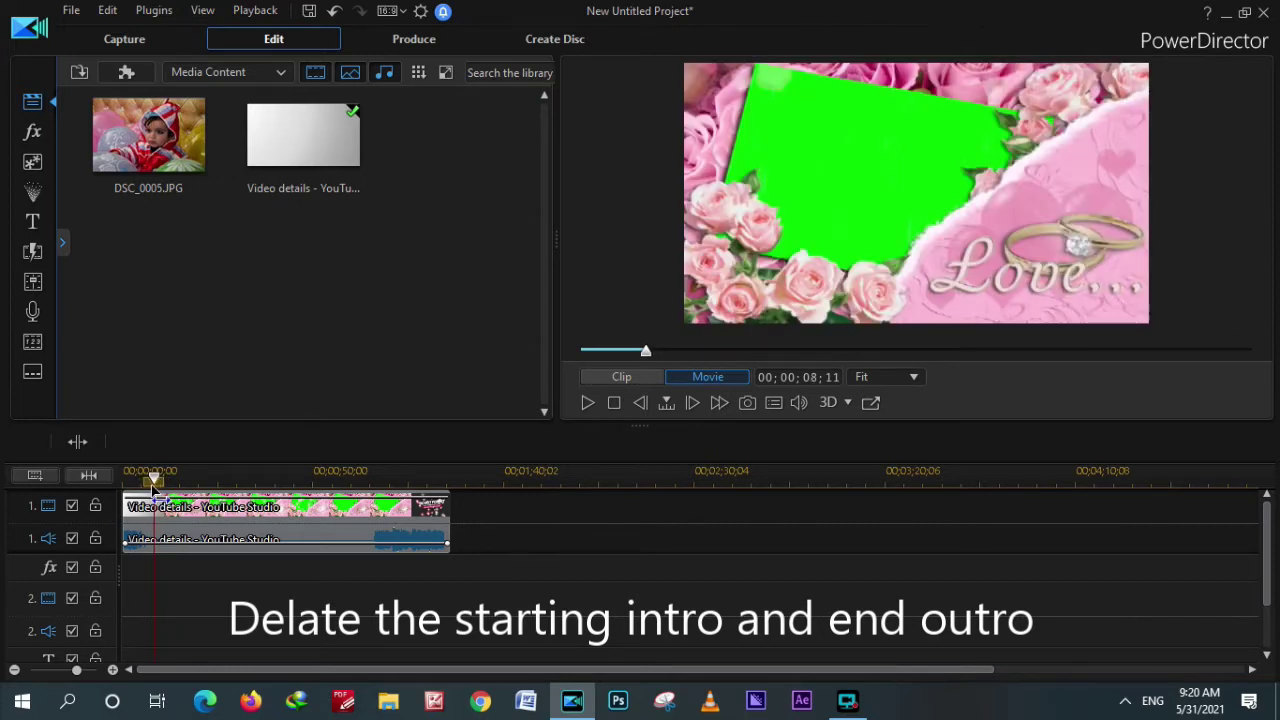
left_click(78, 441)
left_click(132, 506)
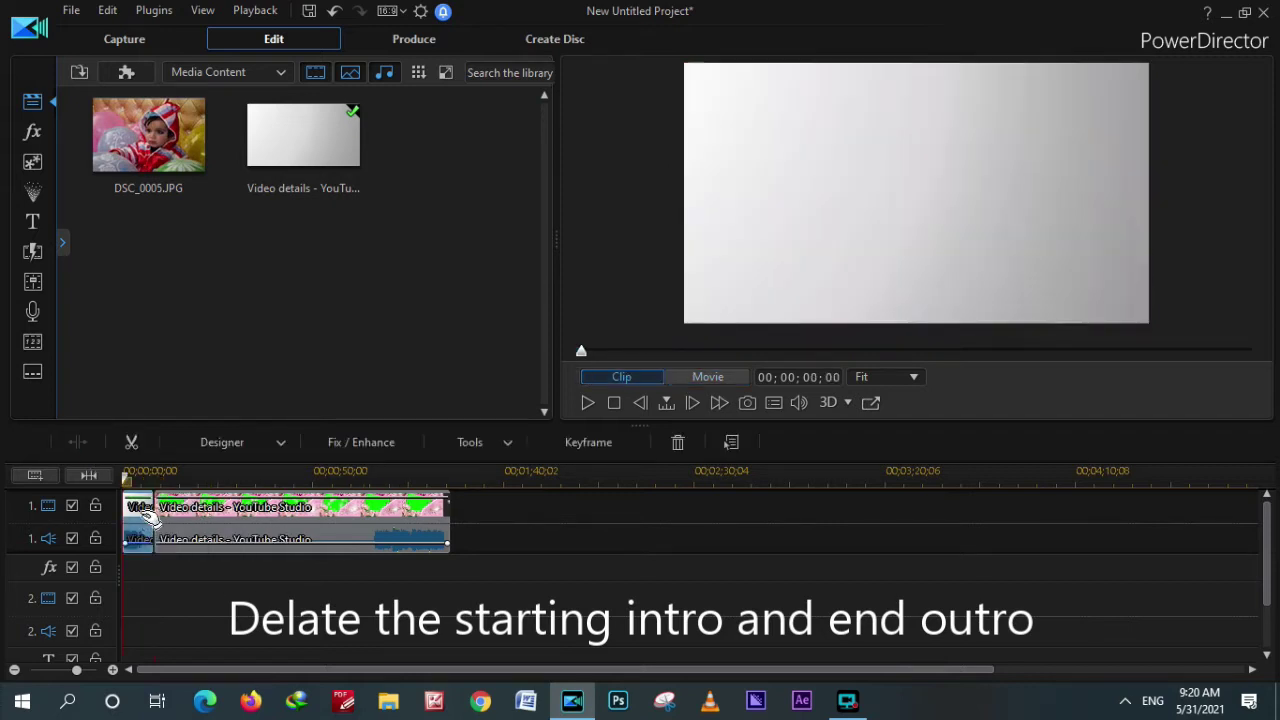
left_click(677, 442)
left_click(745, 476)
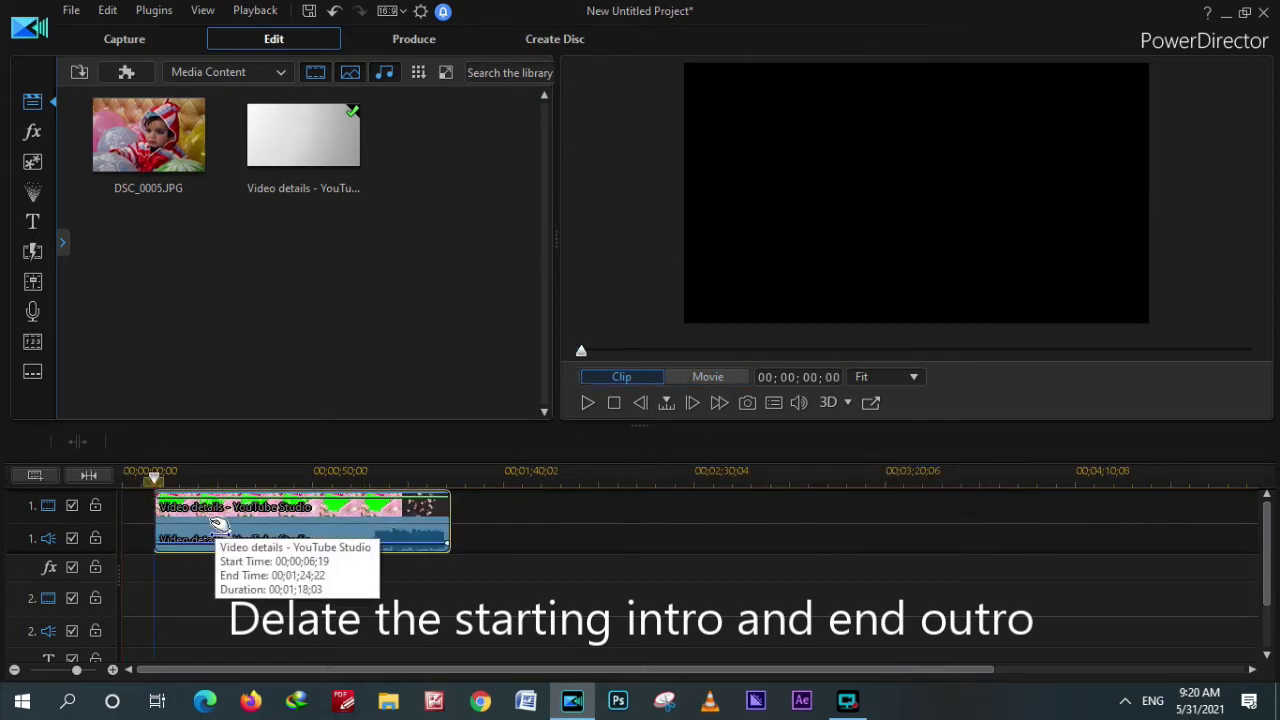
Step: Split the remaining video at 00;00;57;16 and delete the outro segment after the cut
left_click_drag(368, 477, 343, 480)
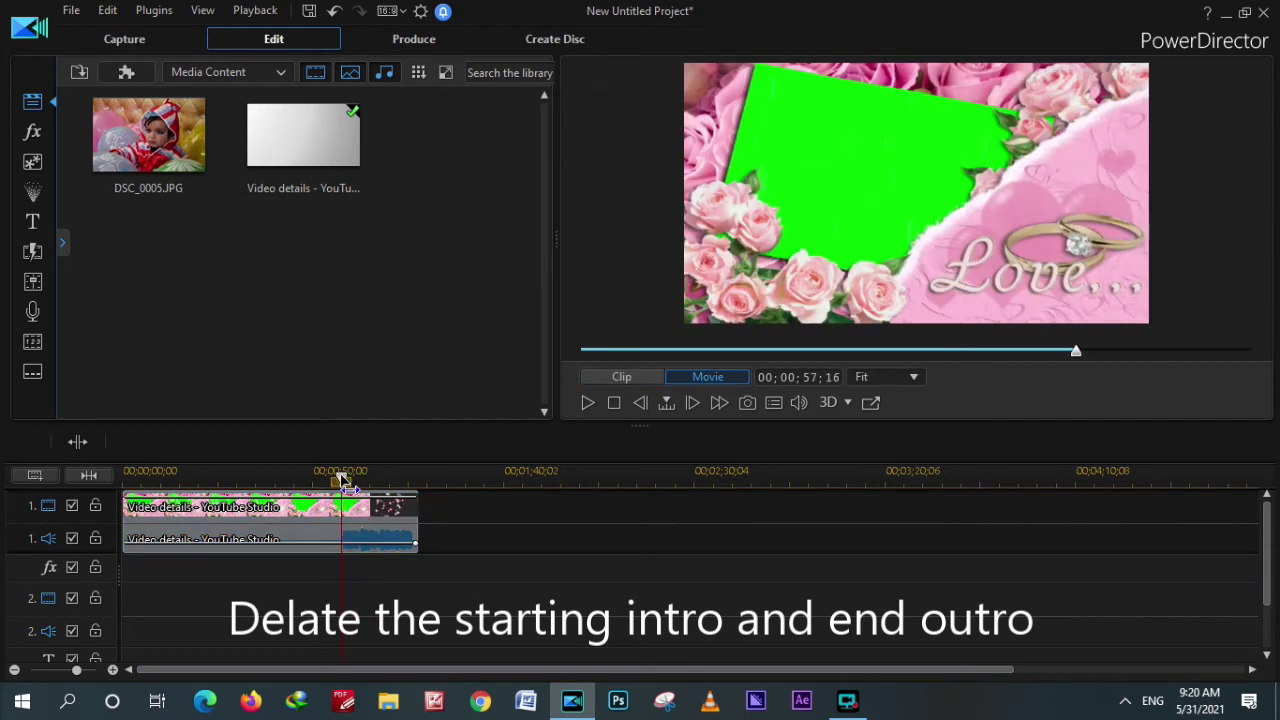
left_click(345, 506)
left_click(78, 441)
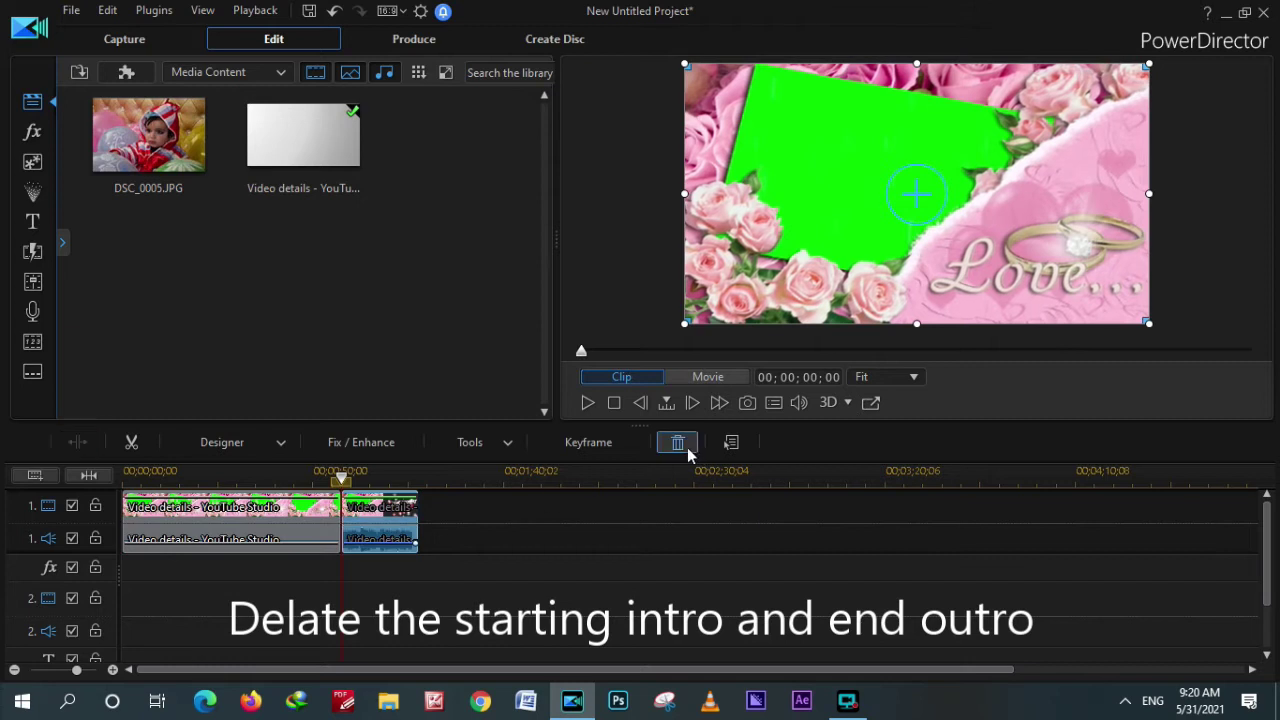
left_click(695, 450)
Step: Add DSC_0005.JPG at the start of track 2 and extend it to the end of the green-screen video
scroll(545, 595, "up", 2)
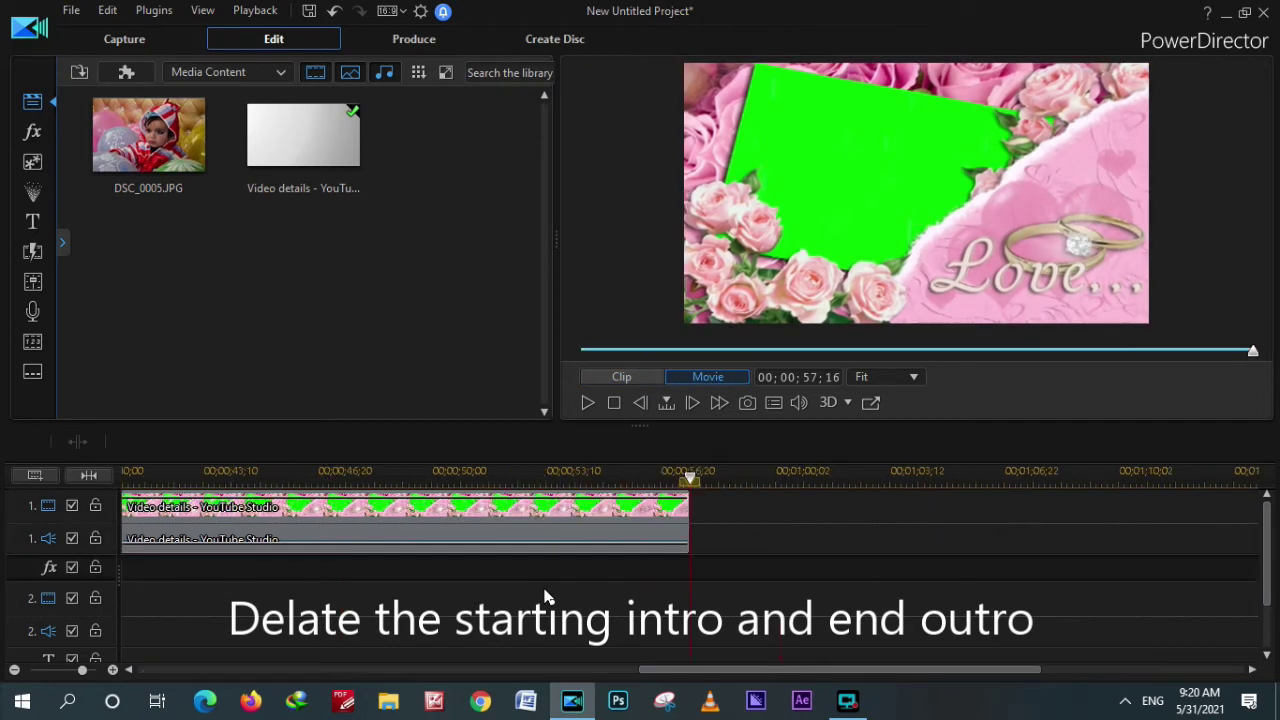
left_click_drag(651, 669, 183, 669)
scroll(327, 617, "down", 2)
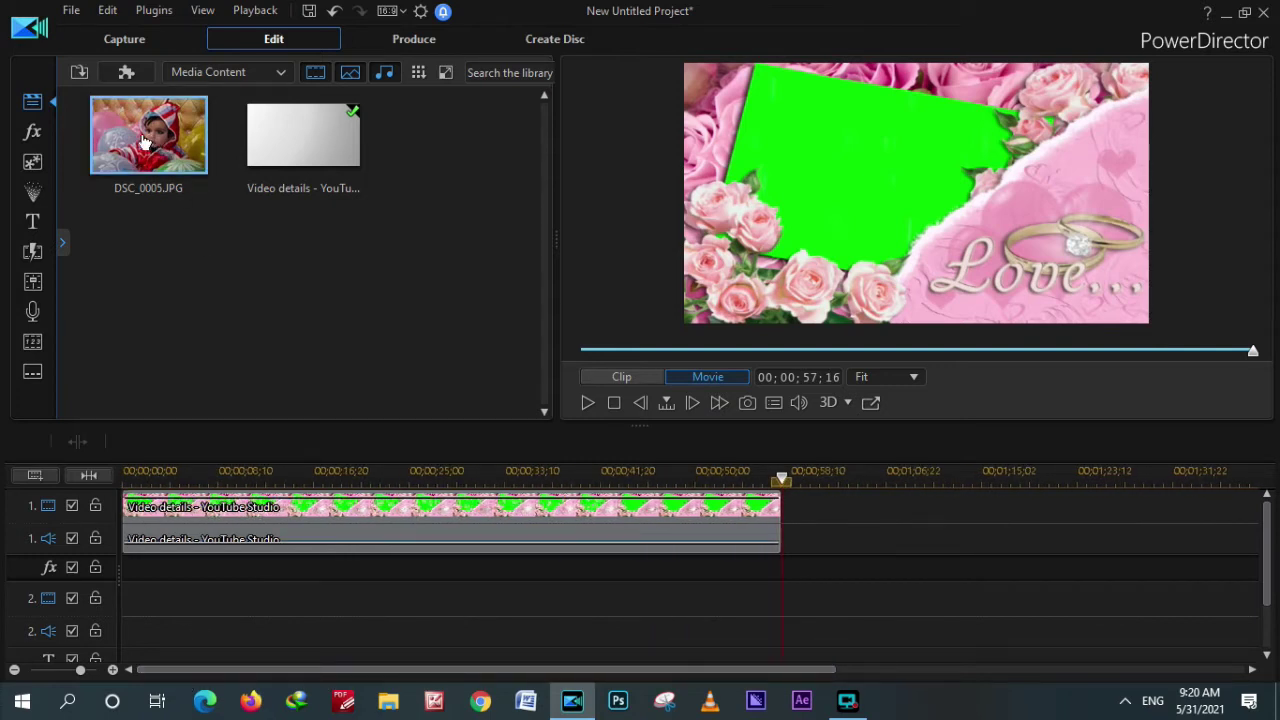
left_click_drag(142, 143, 104, 642)
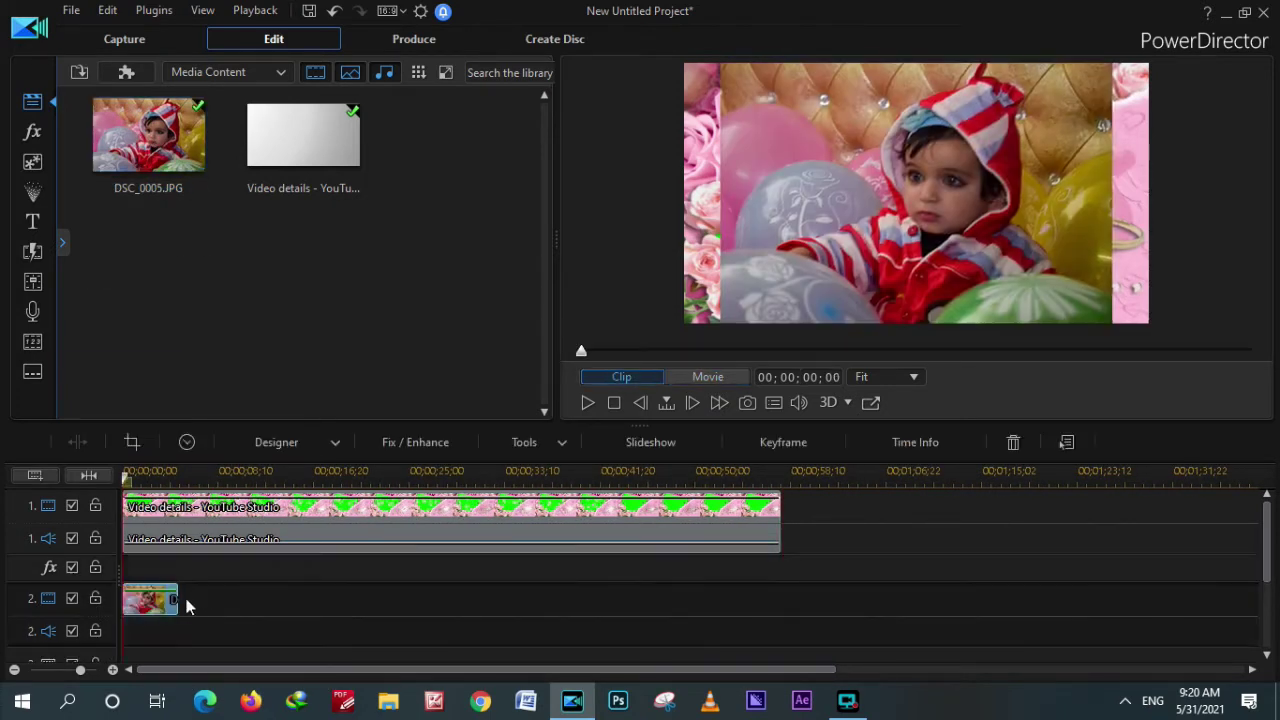
left_click_drag(175, 600, 780, 591)
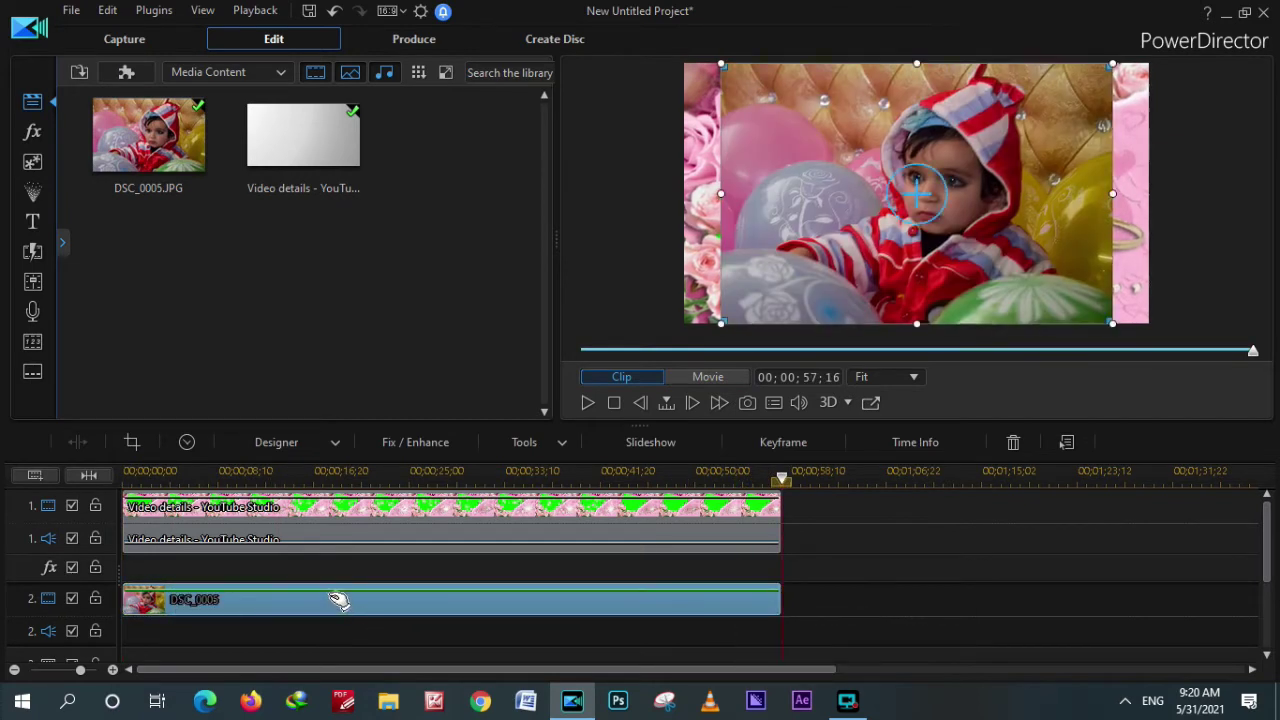
right_click(333, 604)
left_click(233, 525)
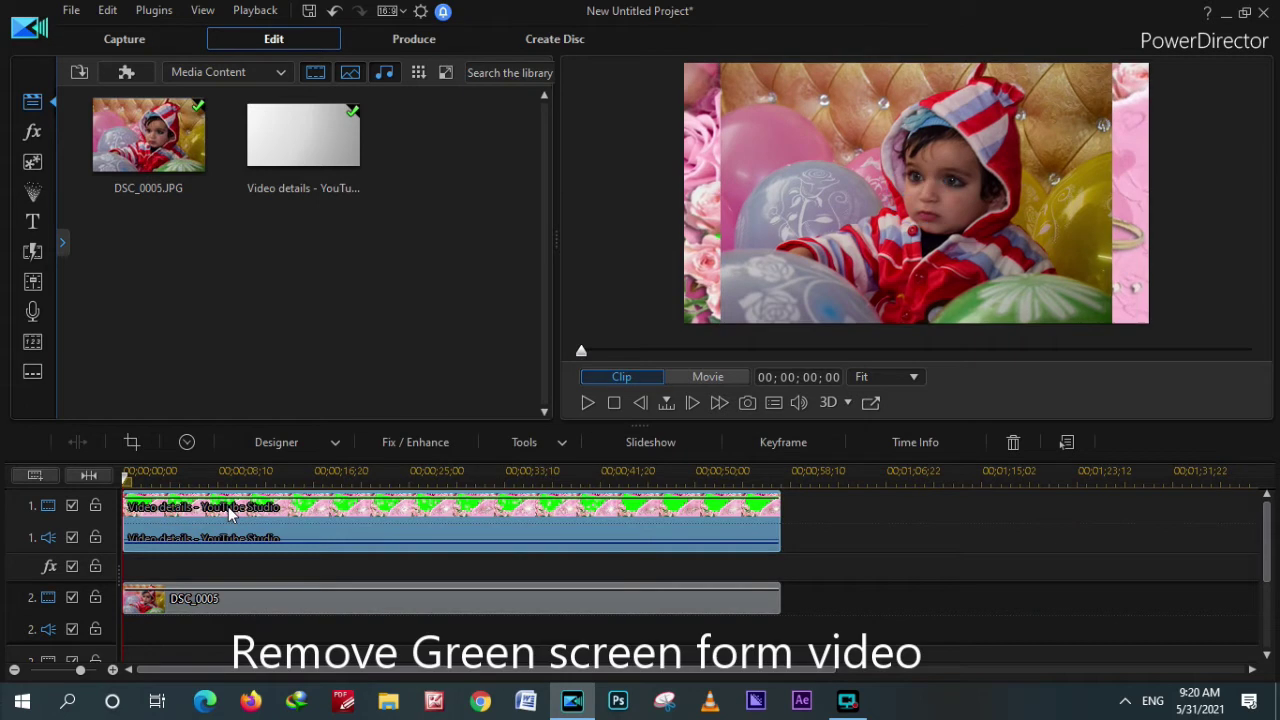
right_click(230, 520)
mouse_move(393, 632)
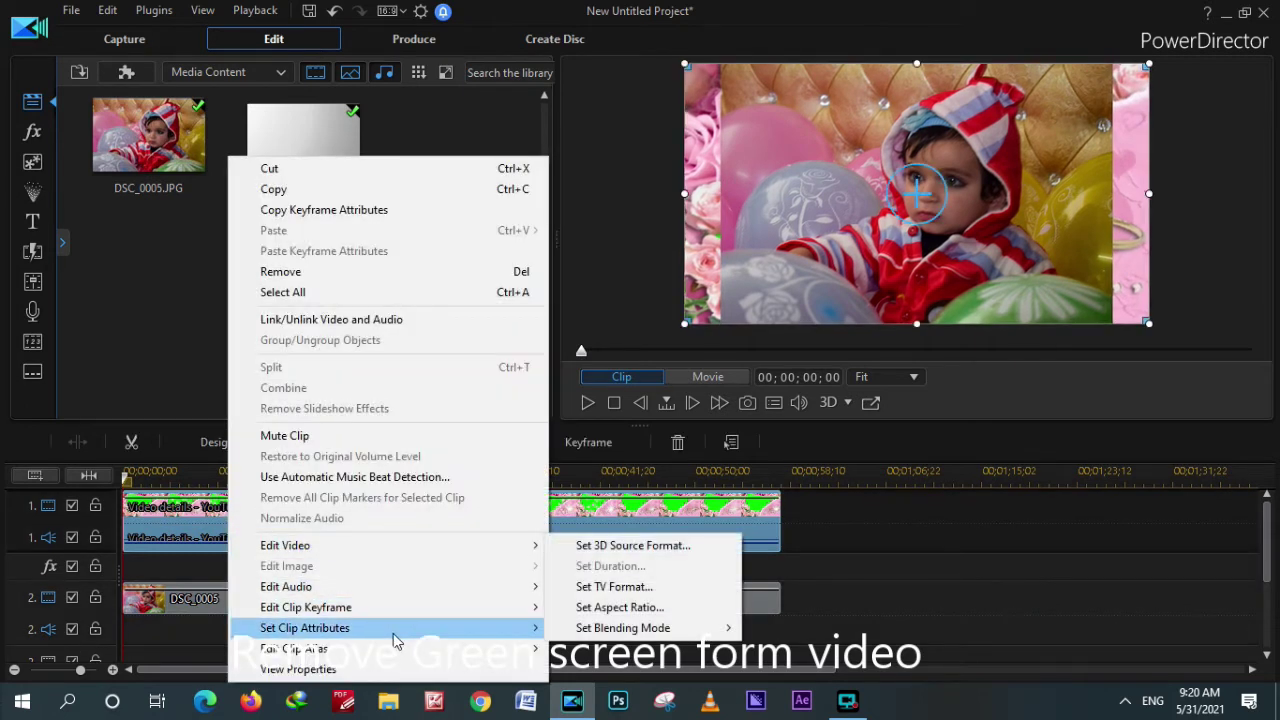
left_click(980, 608)
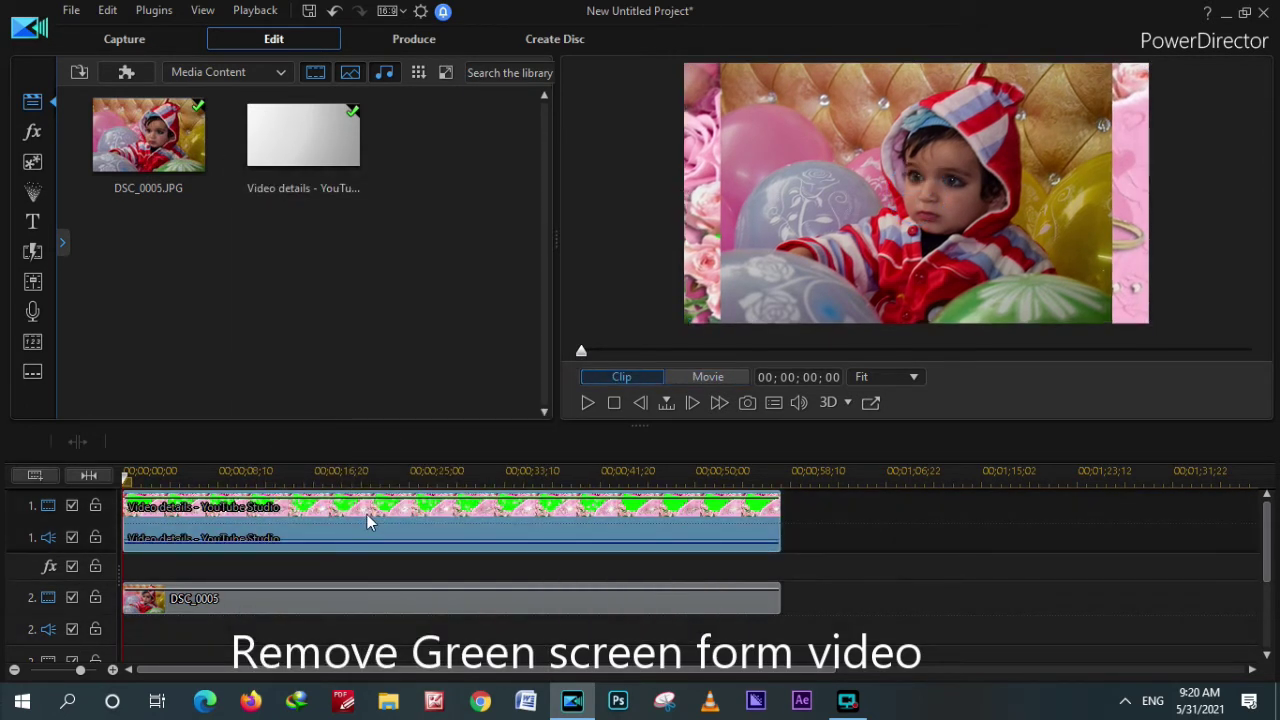
Step: Enable Chroma Key on the green-screen video in PiP Designer, sample the green area as the key colour, and apply it
double_click(367, 514)
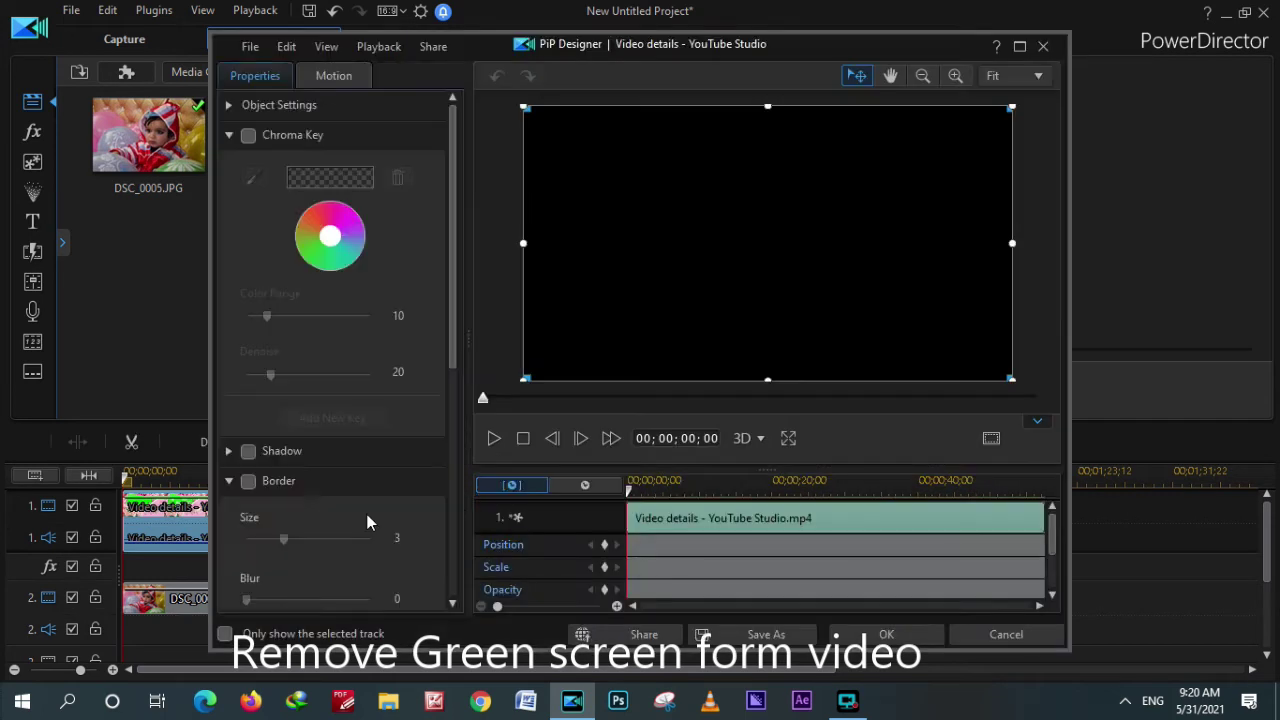
left_click(250, 136)
left_click(254, 177)
left_click(658, 235)
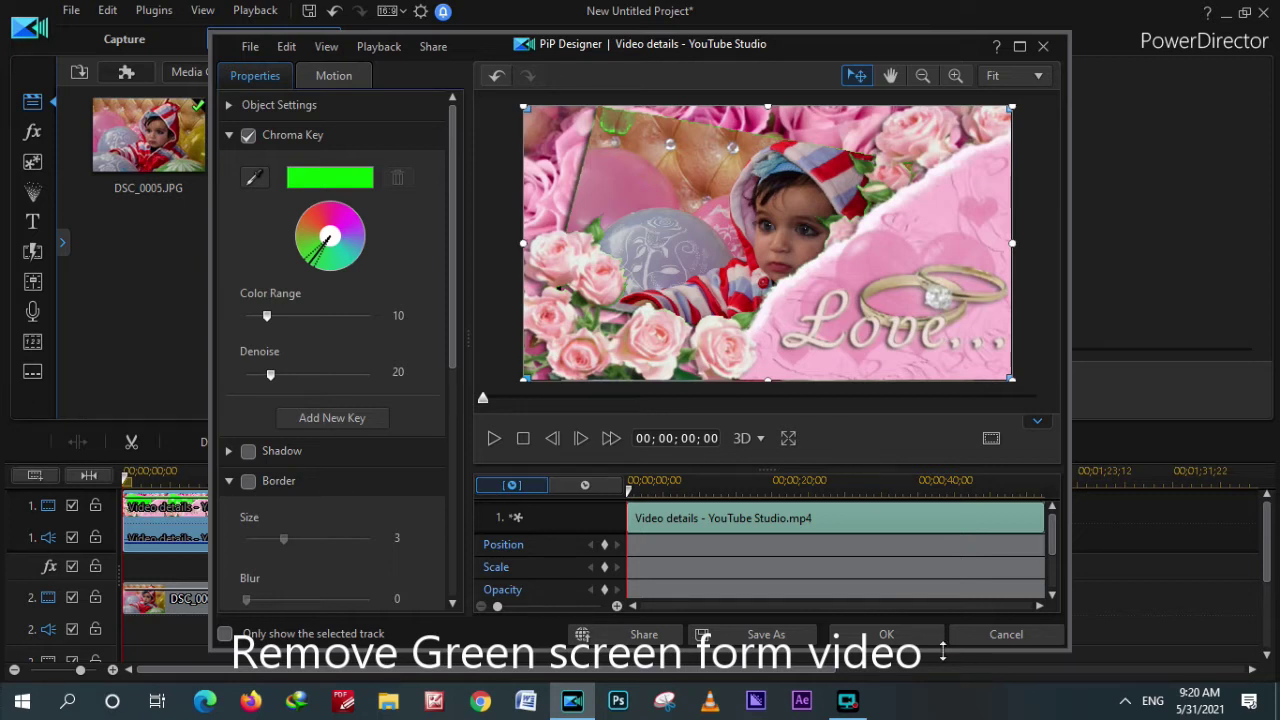
left_click(884, 634)
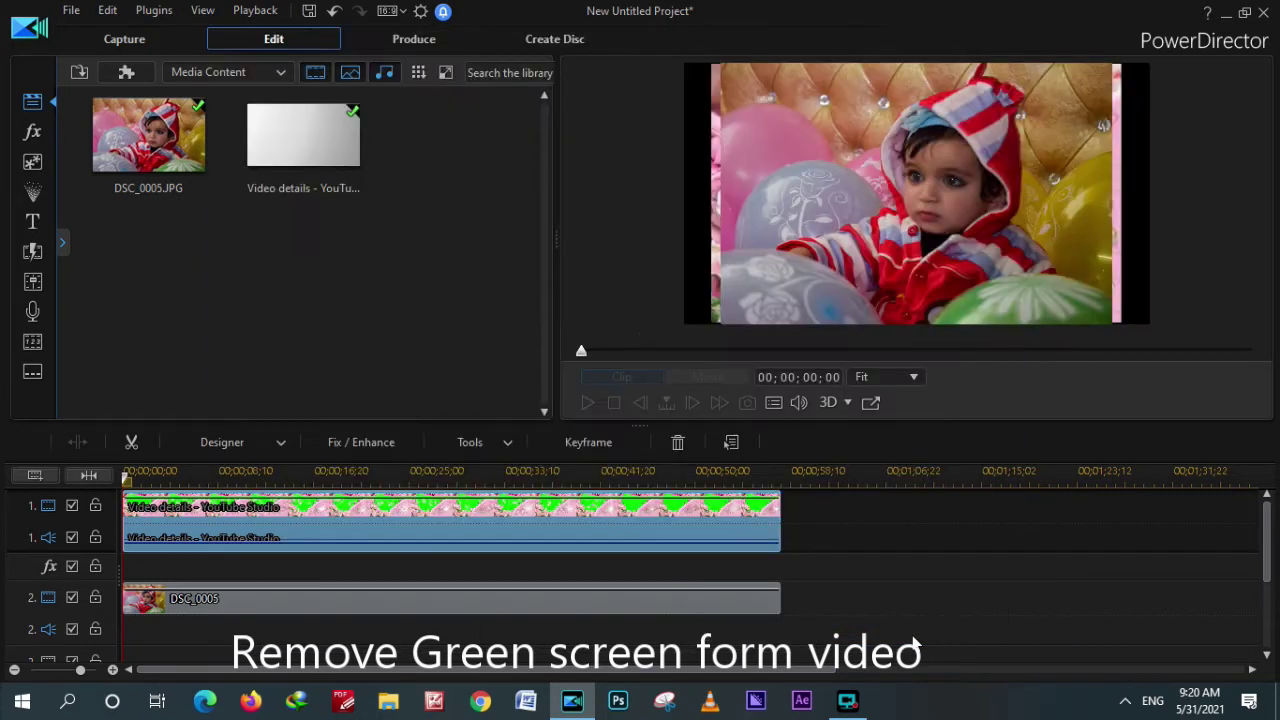
Step: Shrink the DSC_0005 picture in PiP Designer, position it behind the upper-left photo frame, and apply the change
left_click(564, 599)
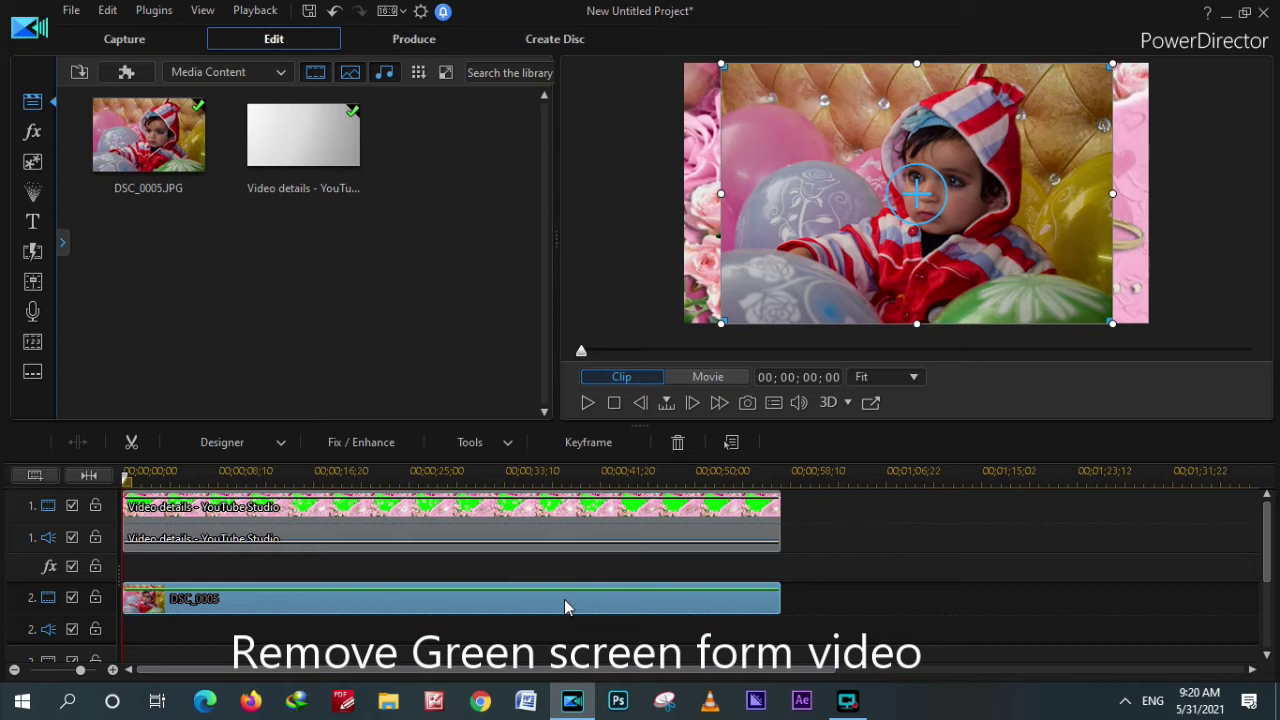
double_click(564, 599)
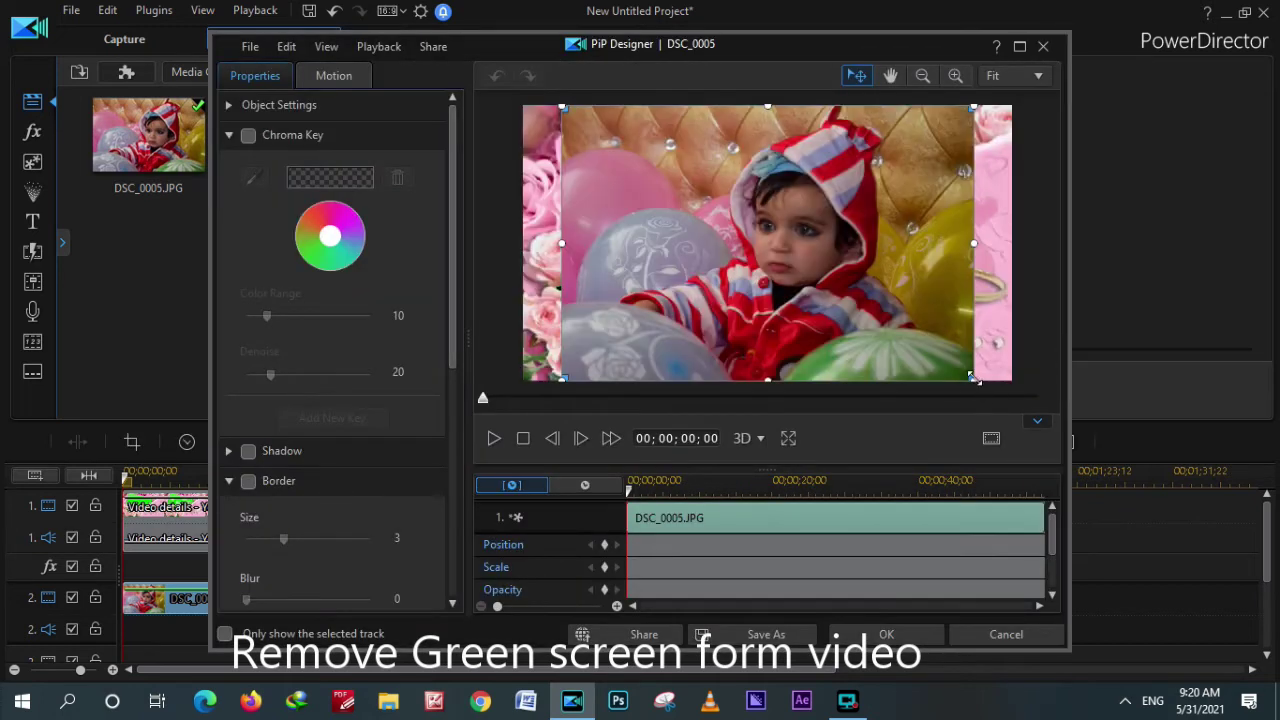
left_click_drag(973, 378, 881, 318)
mouse_move(830, 239)
left_mouse_down()
mouse_move(837, 257)
mouse_move(832, 238)
left_mouse_up()
left_click(912, 634)
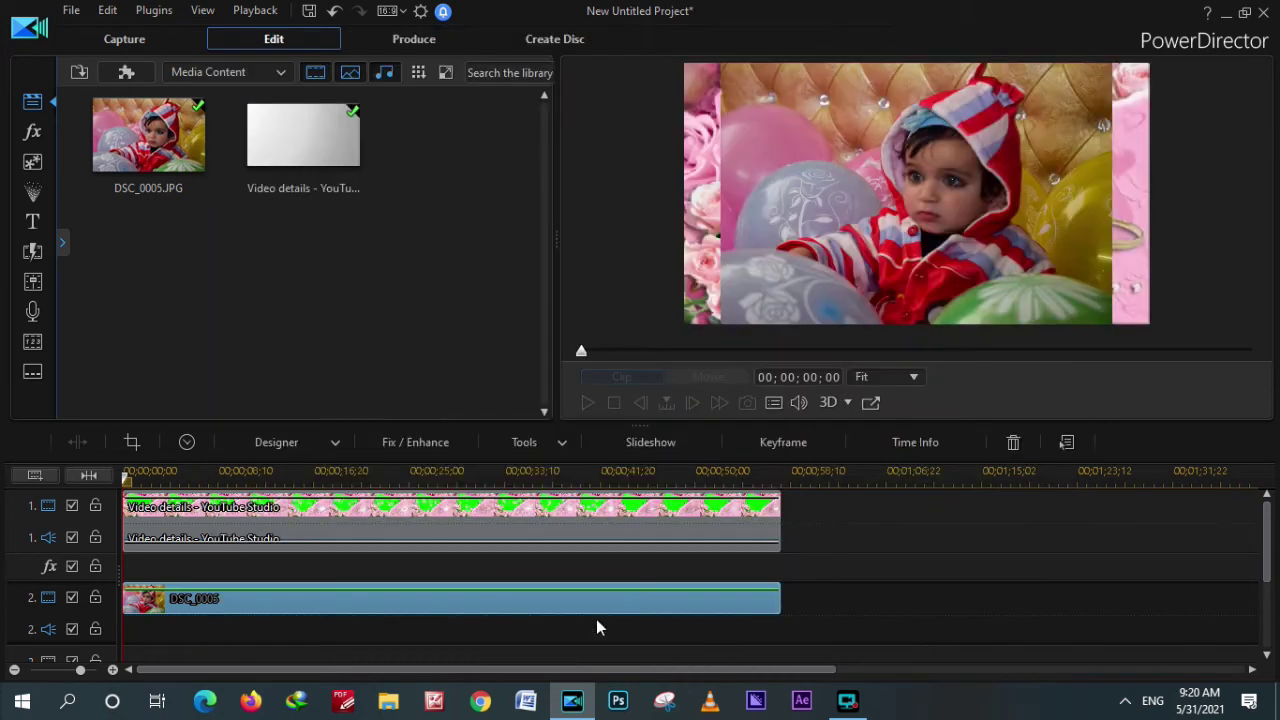
Step: Move the green-screen video down to track 3 and the DSC_0005 picture up to track 1
left_click_drag(450, 507, 450, 631)
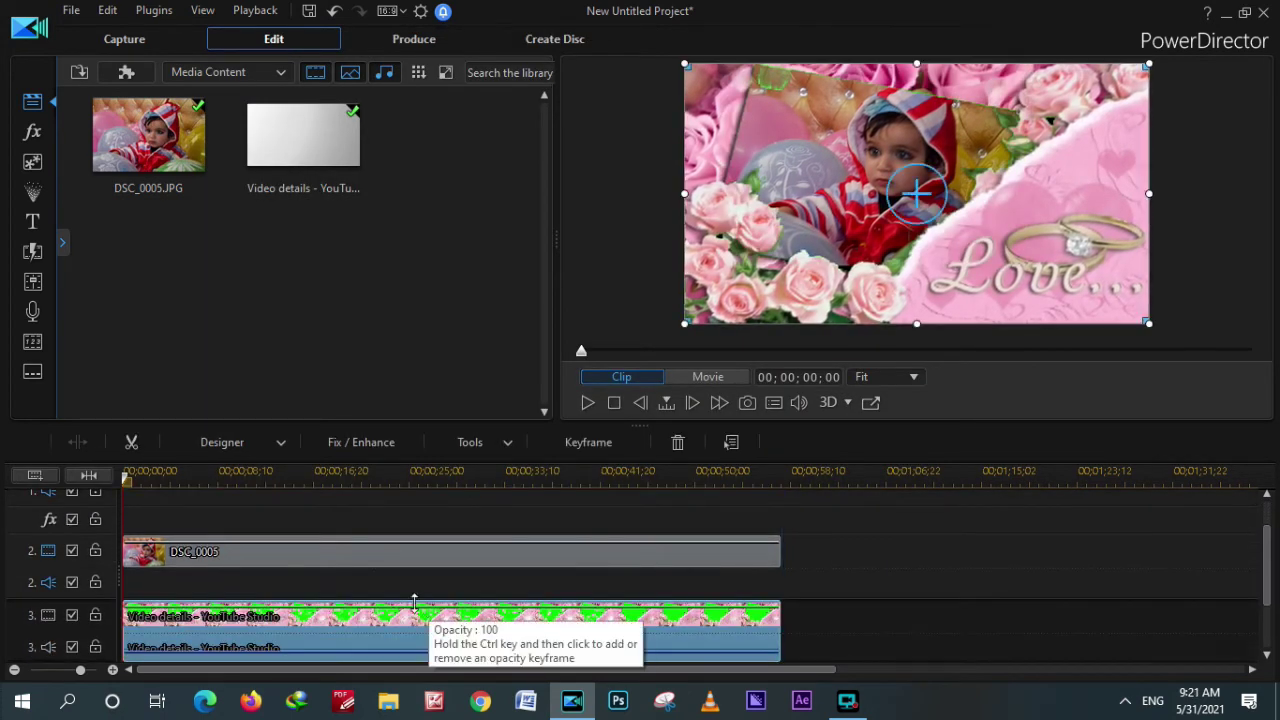
left_click(307, 552)
left_click(310, 550)
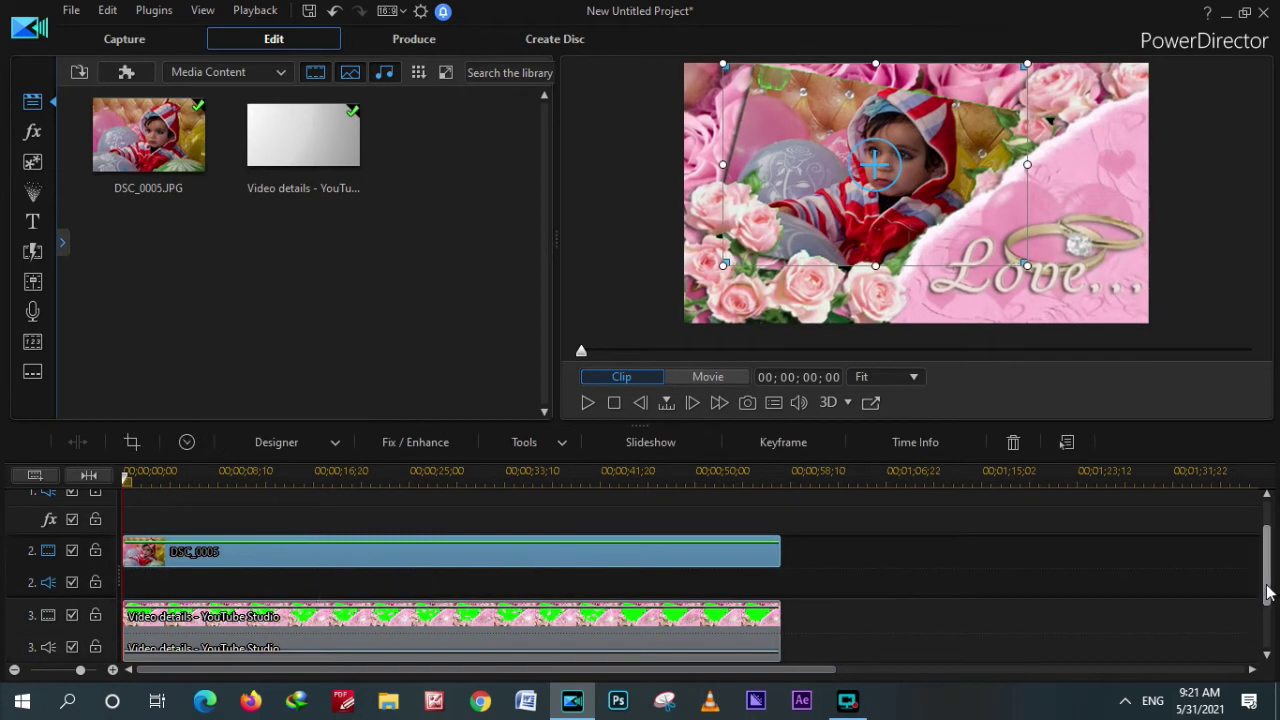
left_click_drag(1268, 584, 1251, 514)
left_click_drag(540, 605, 470, 538)
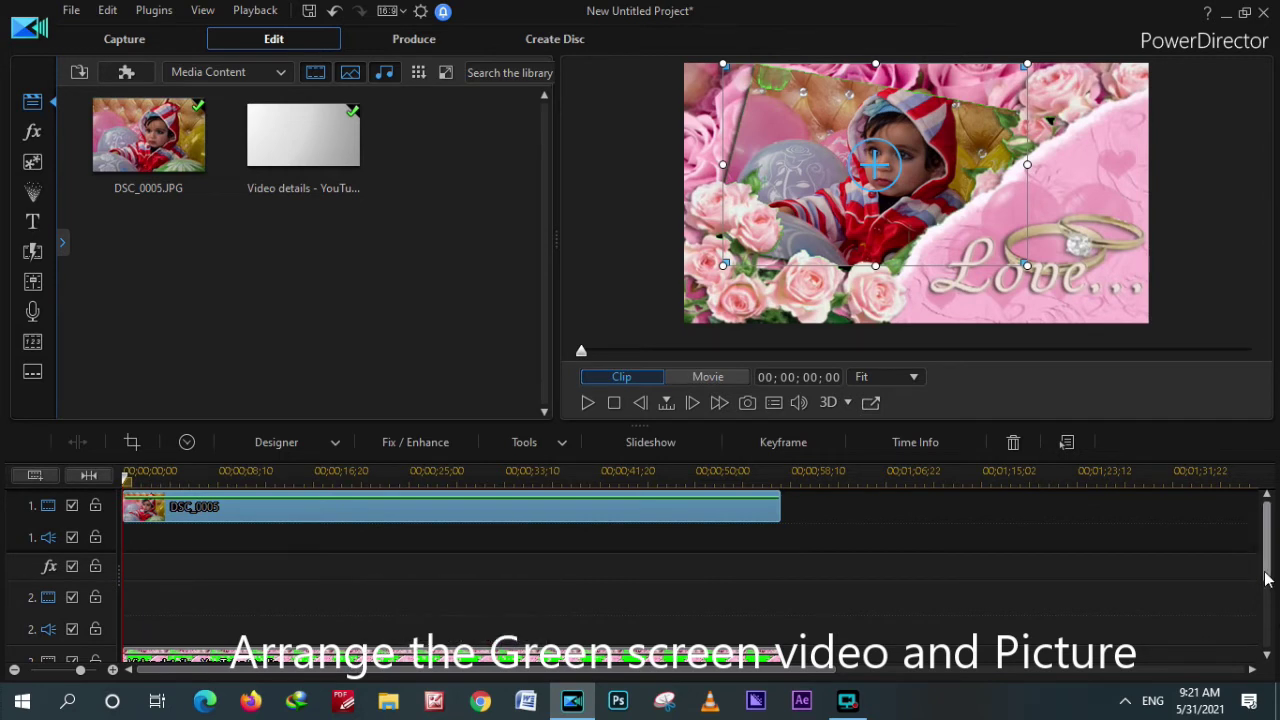
Step: Move the green-screen video from track 3 up to track 2, aligned with the picture's start
left_click_drag(1266, 568, 1262, 592)
left_click_drag(583, 636, 563, 565)
left_click_drag(1266, 590, 1266, 566)
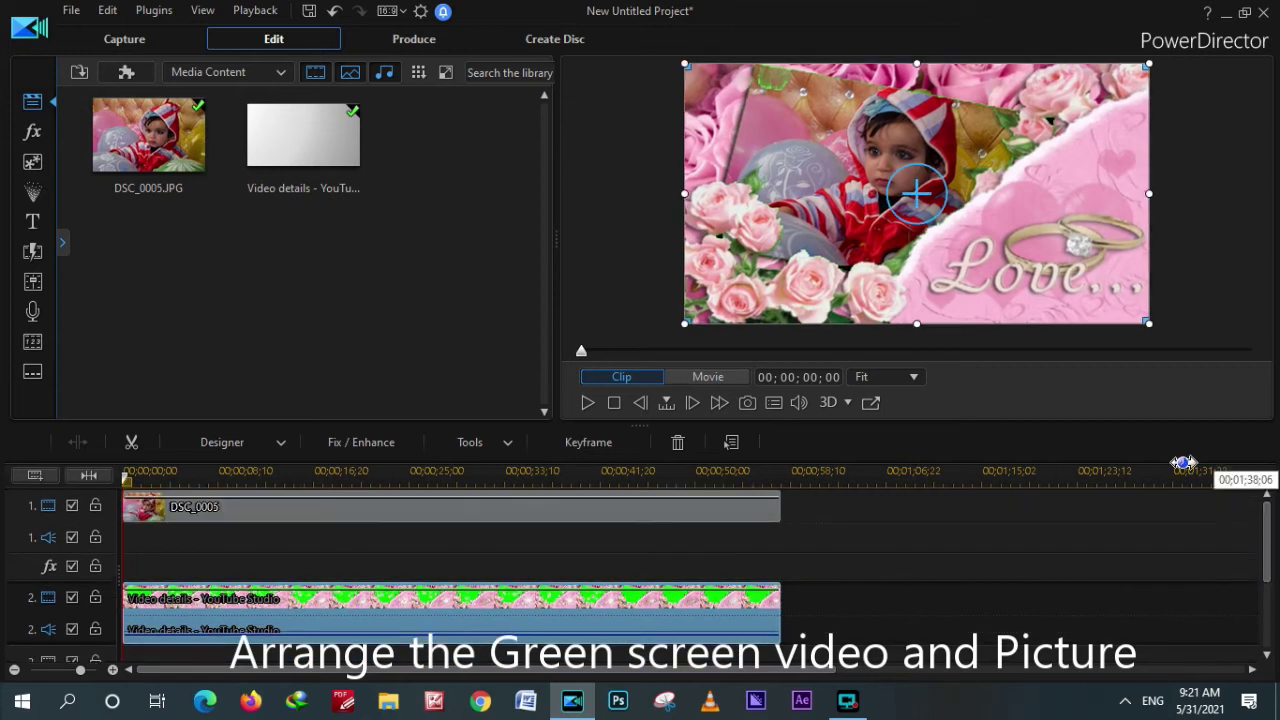
Step: Raise the green-screen video's Chroma Key Color Range to 53, play the clip to check the keying, and apply the change
double_click(492, 621)
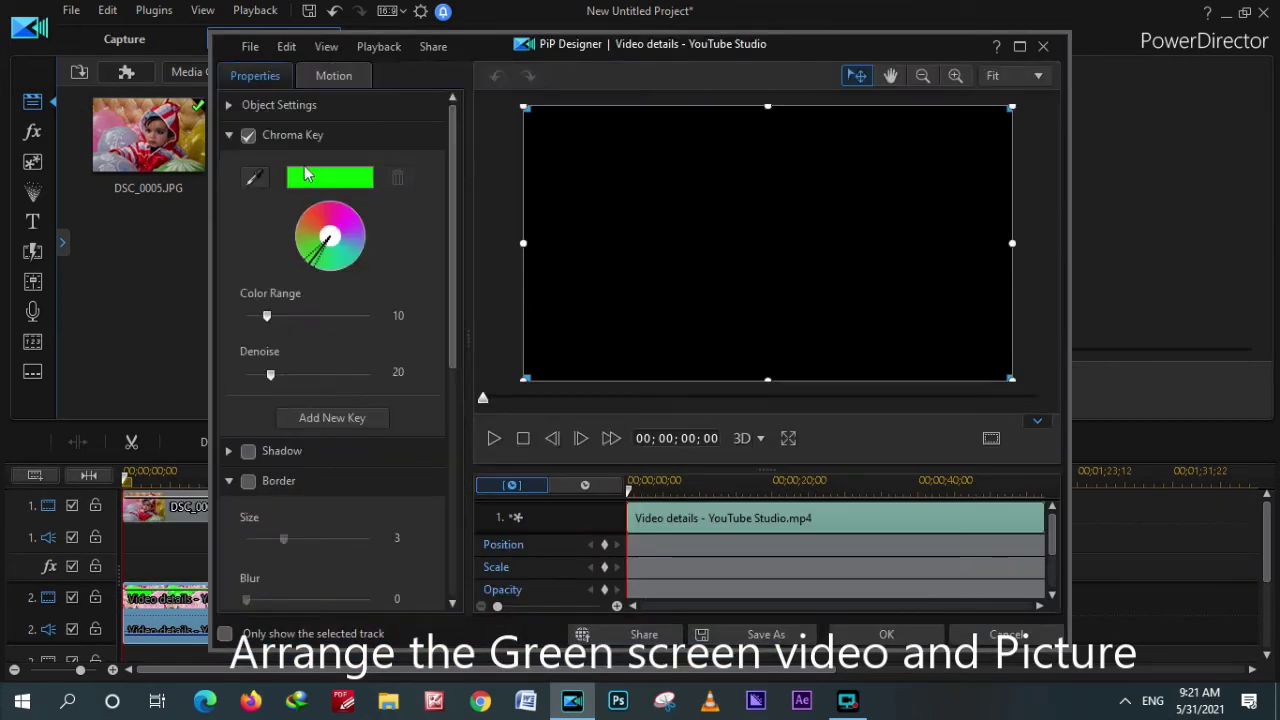
left_click_drag(267, 315, 290, 320)
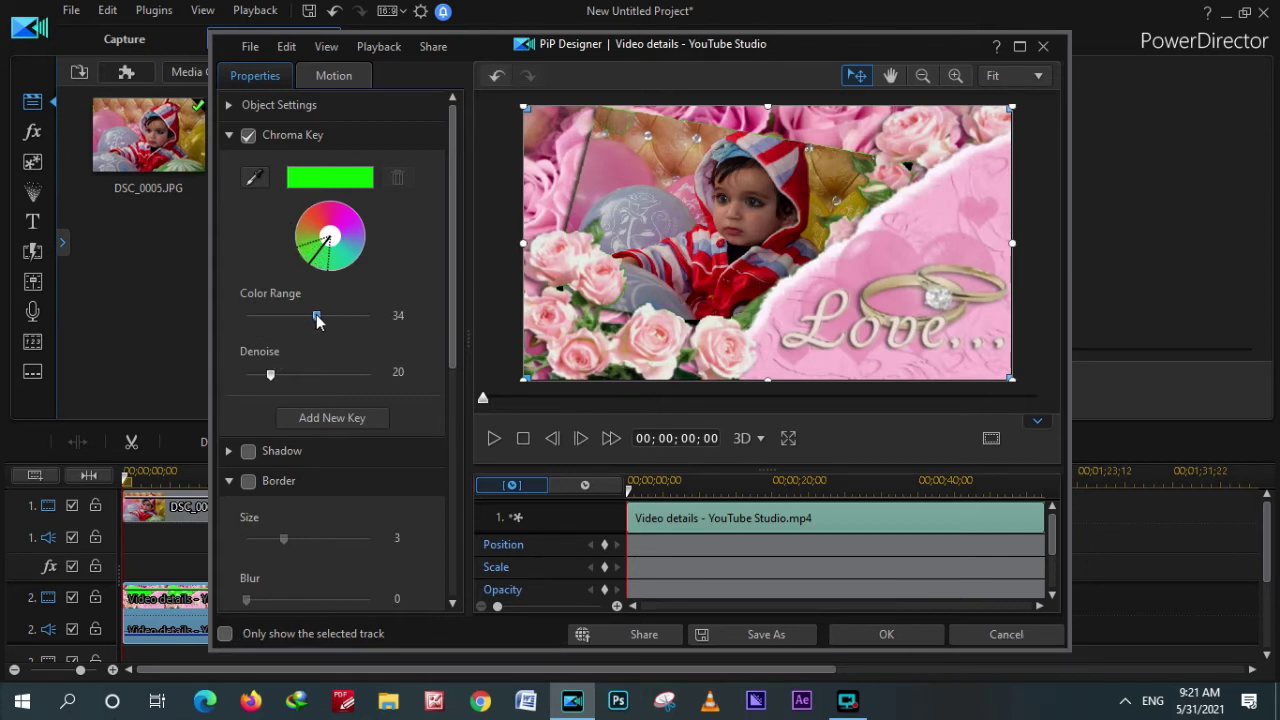
left_click_drag(316, 316, 321, 318)
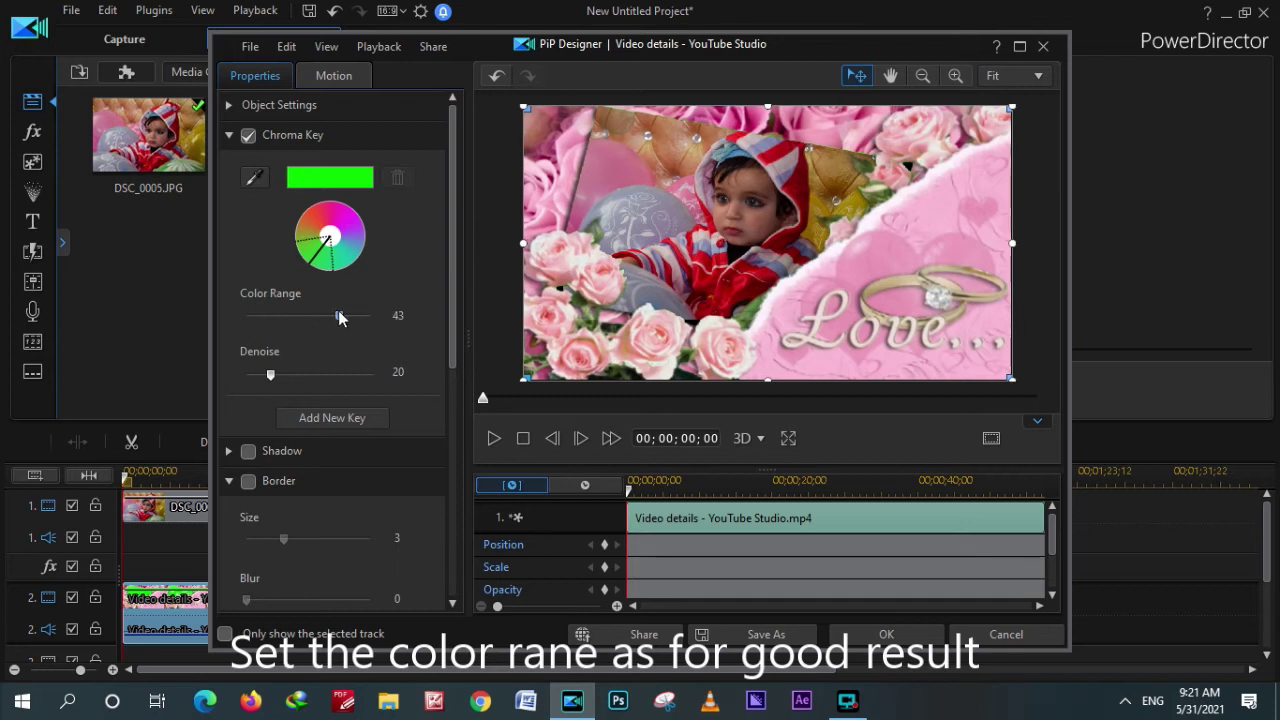
left_click(494, 439)
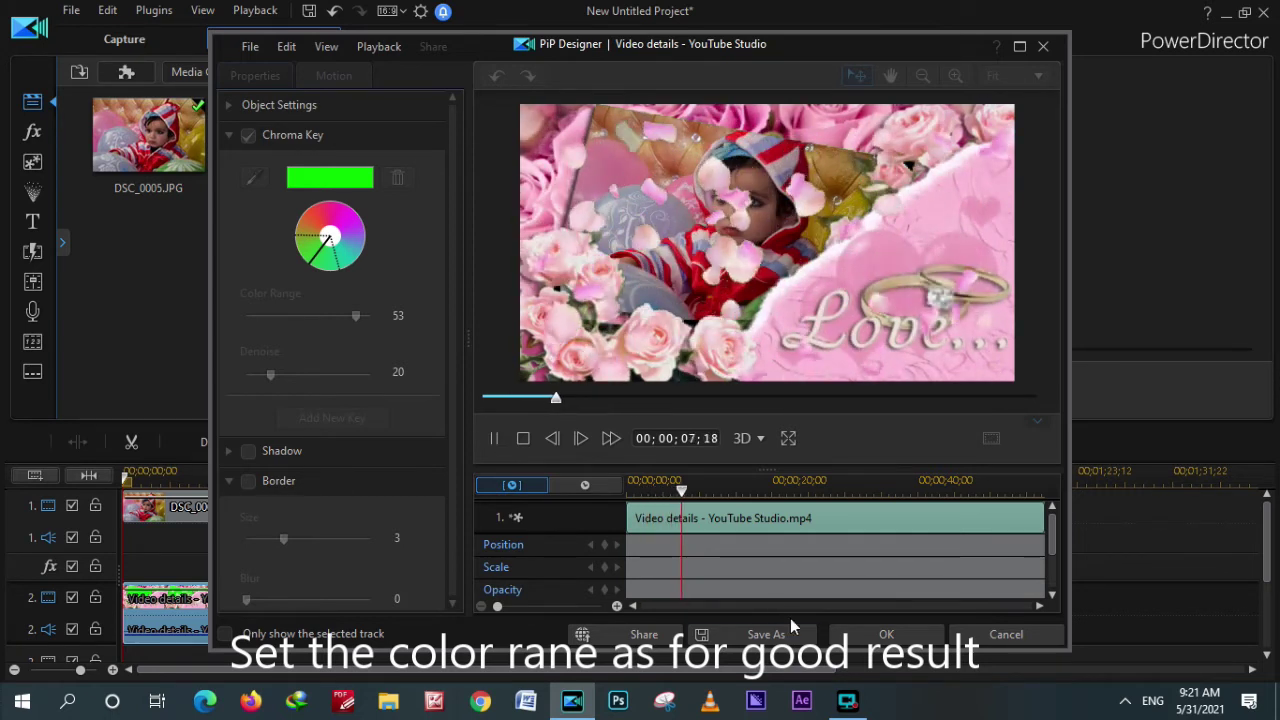
left_click(886, 634)
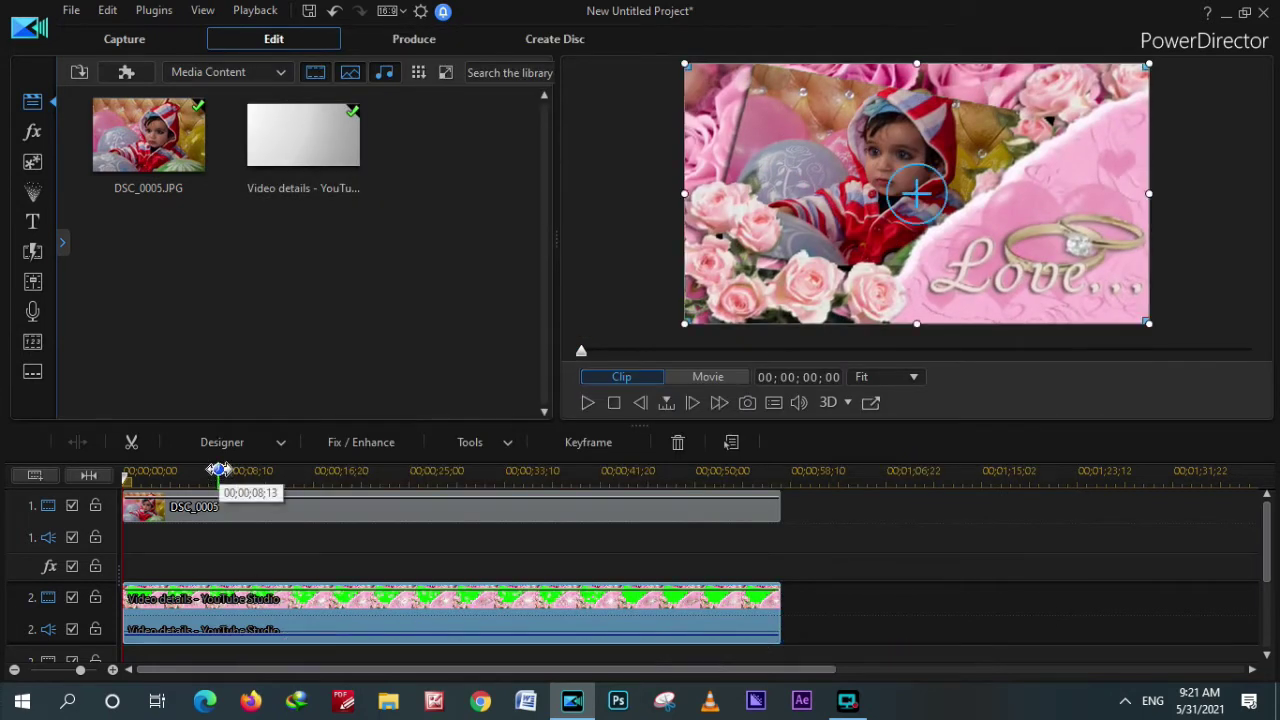
Step: Play the combined movie in the preview to check the picture inside the rose frame
left_click(310, 493)
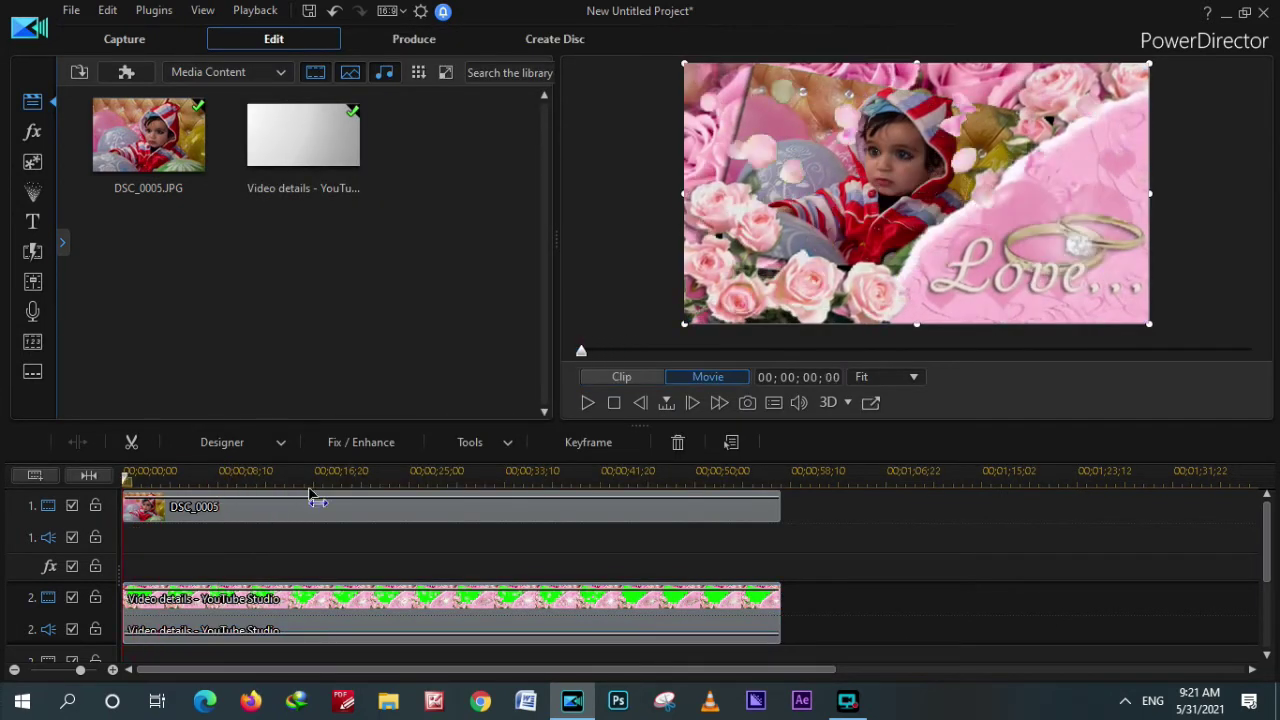
left_click(589, 401)
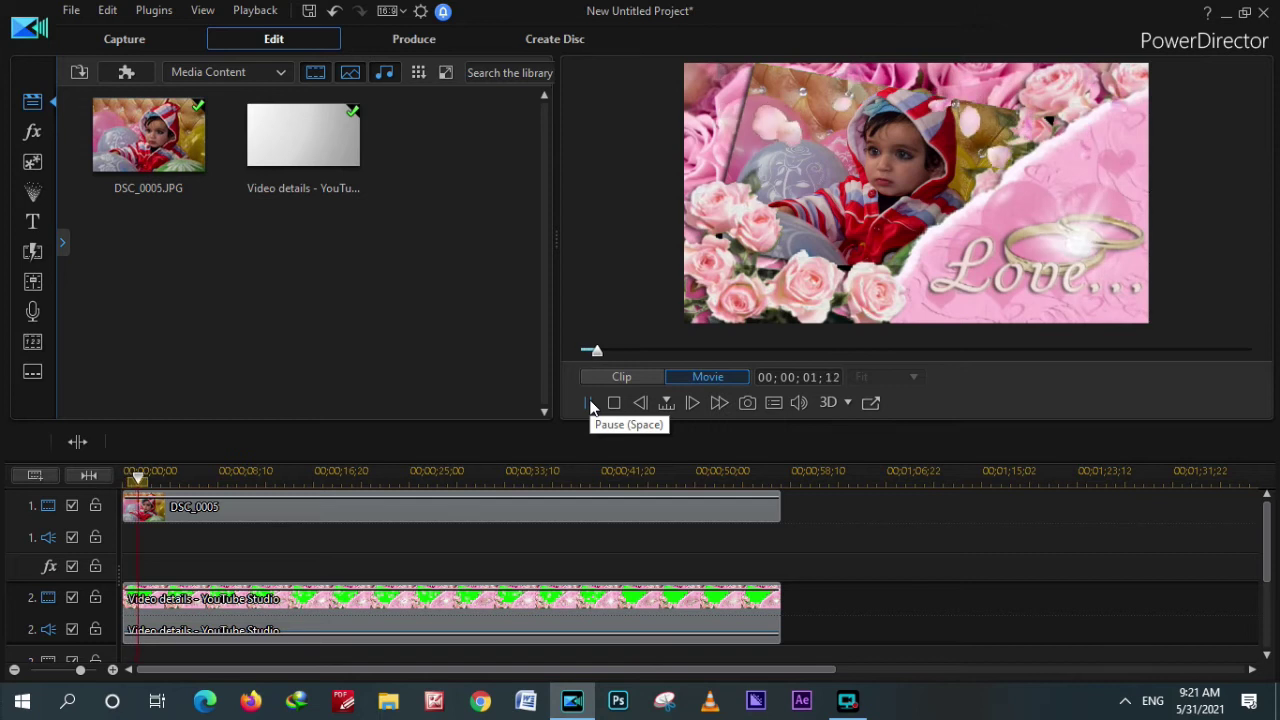
Step: Pause the playback and delete the DSC_0005 picture from track 1
left_click(589, 402)
left_click(340, 511)
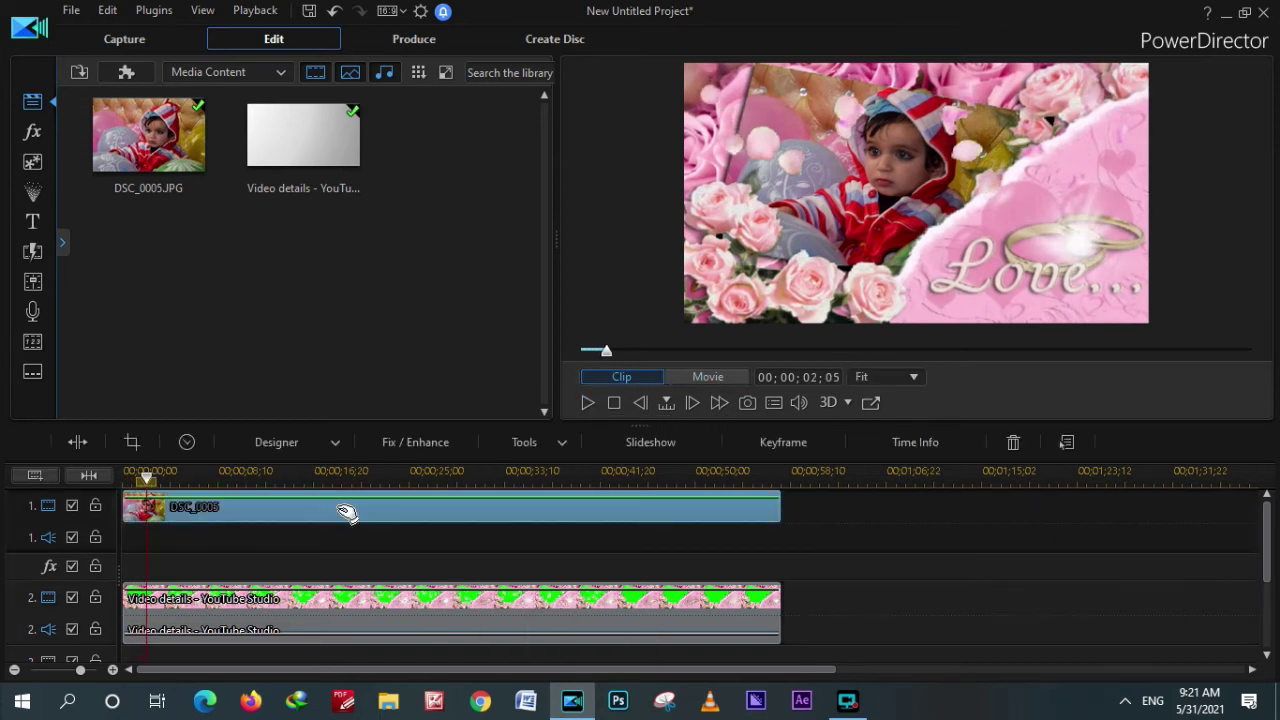
key("Delete")
Step: Import clip 1 from My Created Videos > poetry Channel > poetry clips and place it at the start of track 1
left_click(79, 72)
left_click(100, 97)
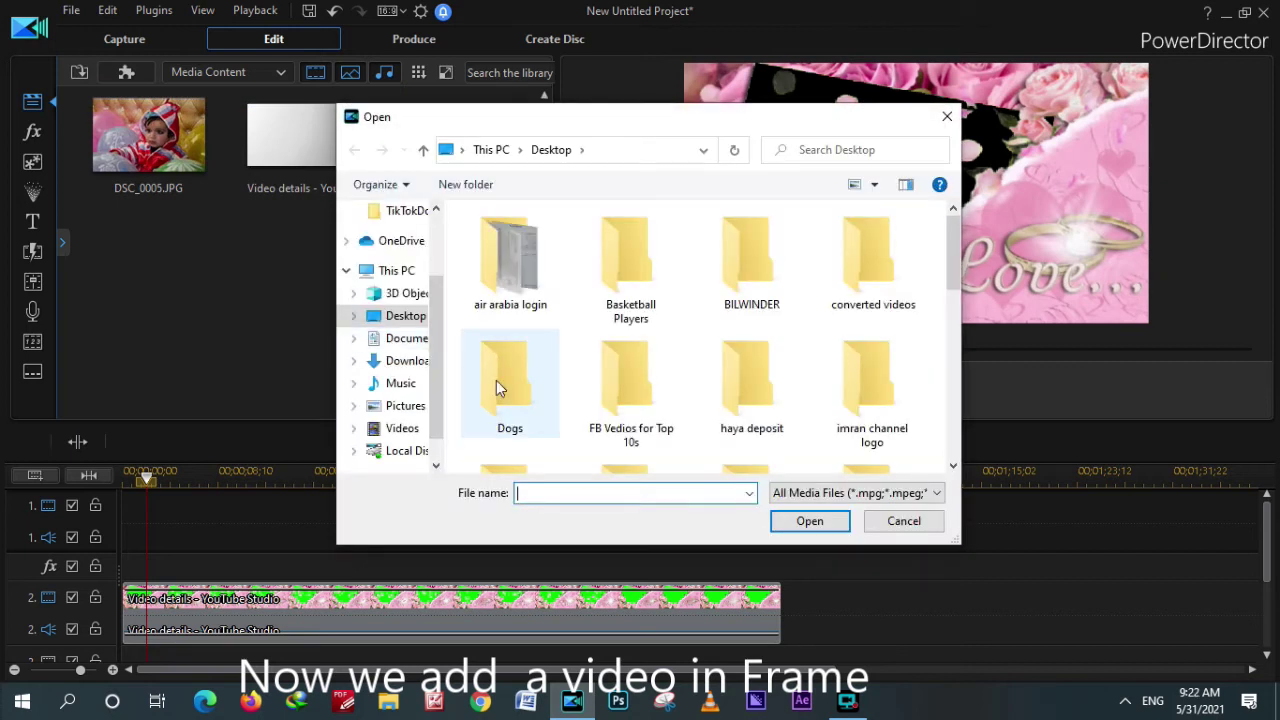
scroll(727, 383, "down", 2)
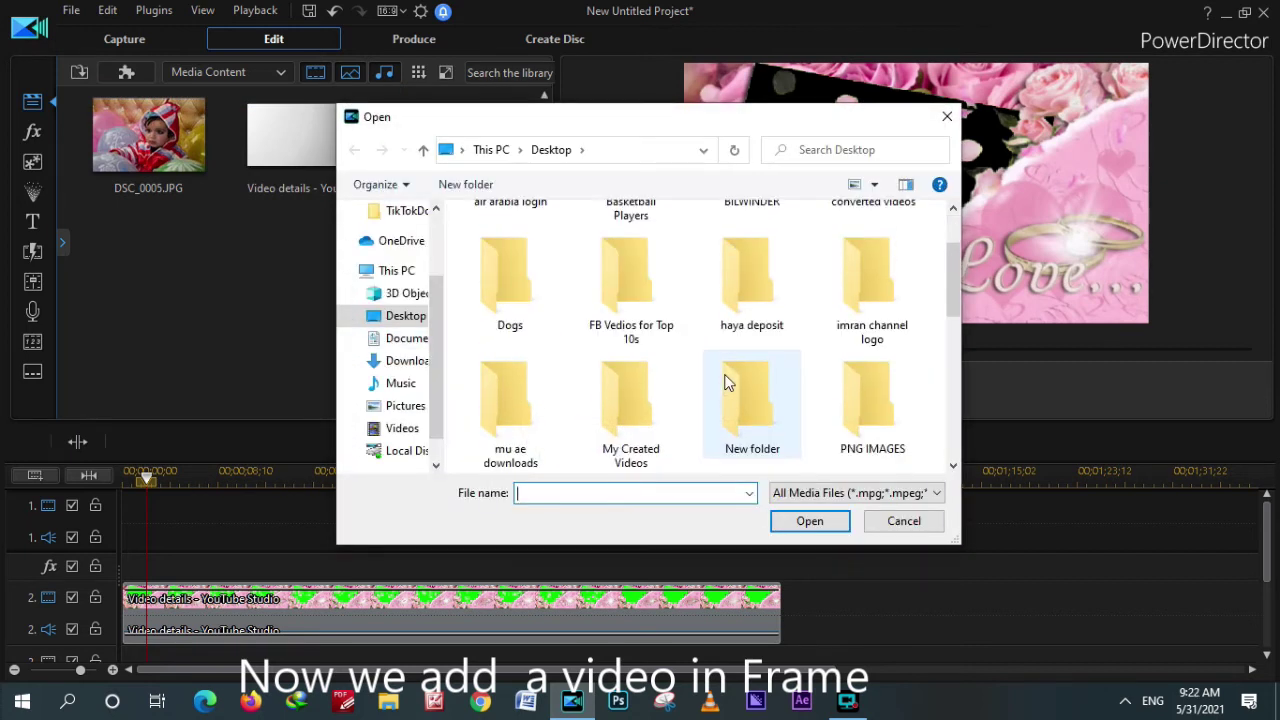
double_click(650, 345)
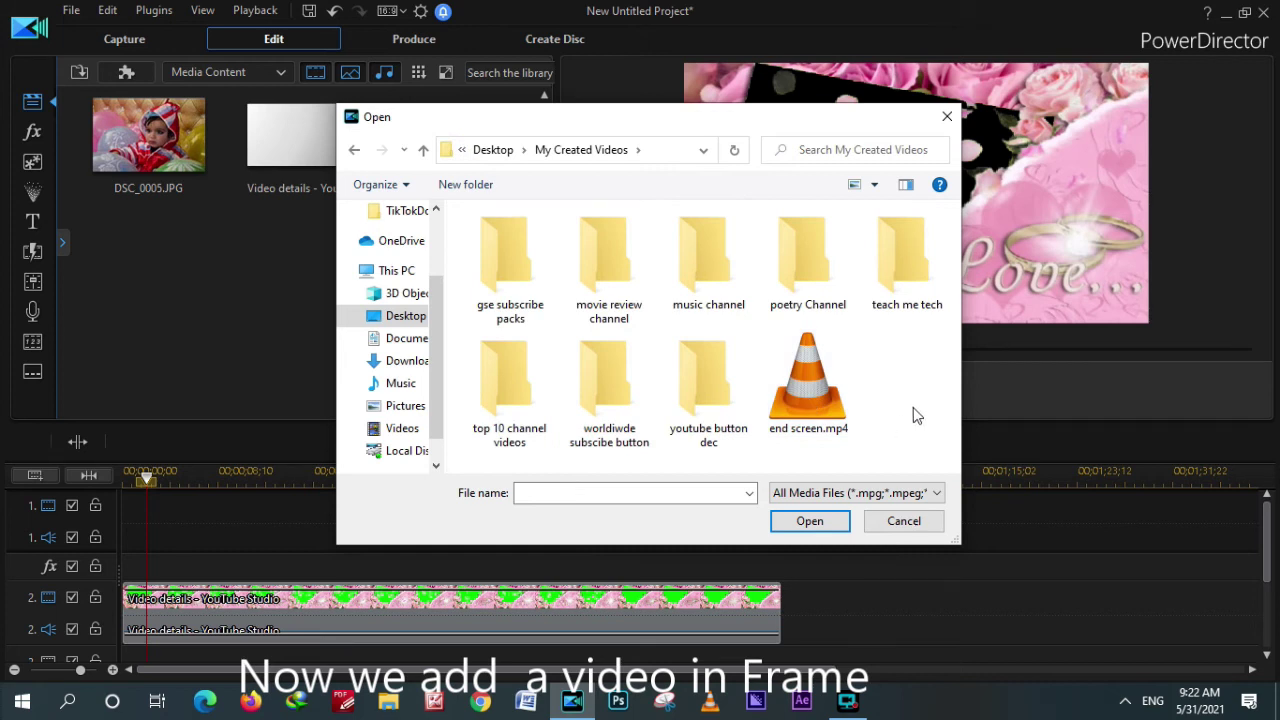
double_click(808, 255)
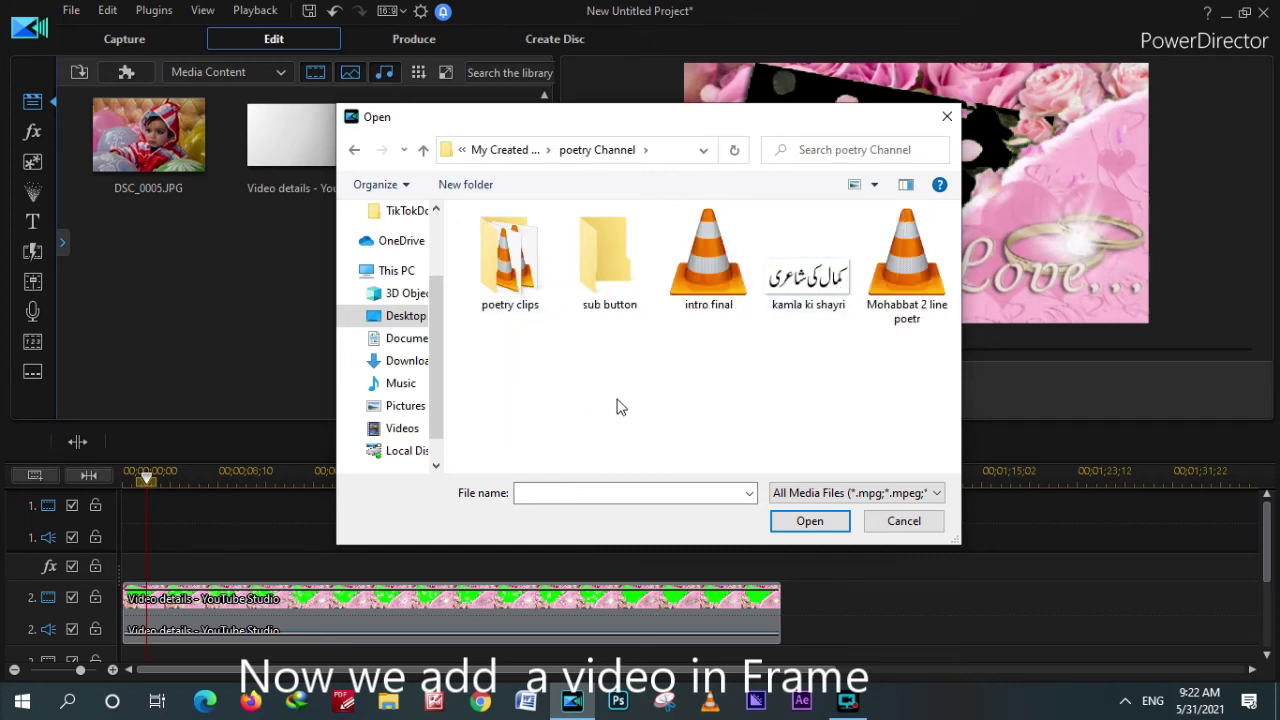
double_click(510, 258)
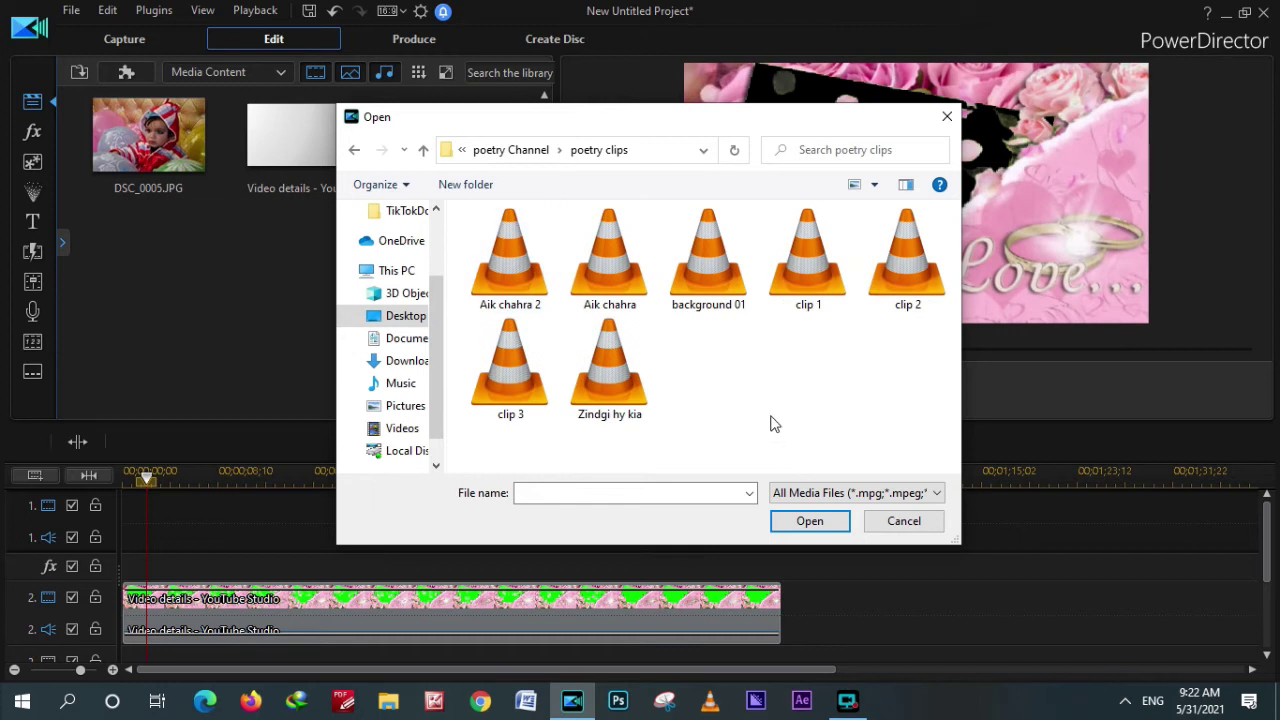
double_click(800, 283)
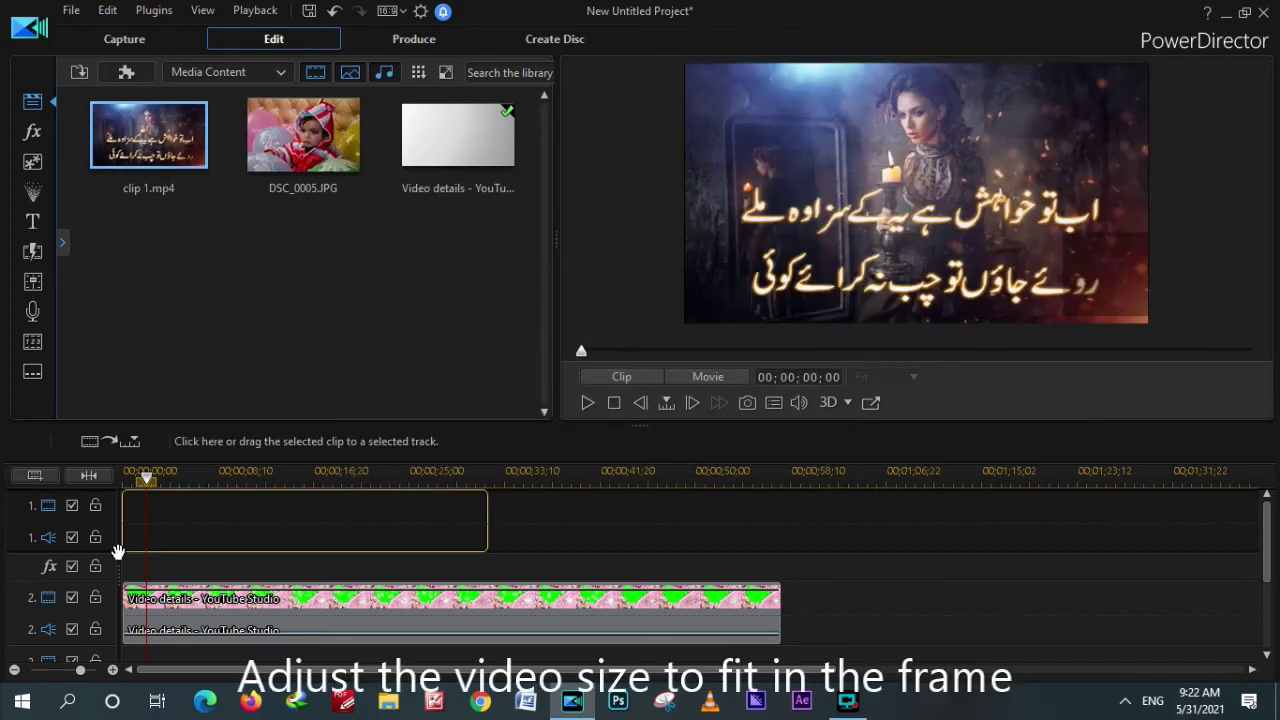
left_click_drag(109, 528, 108, 533)
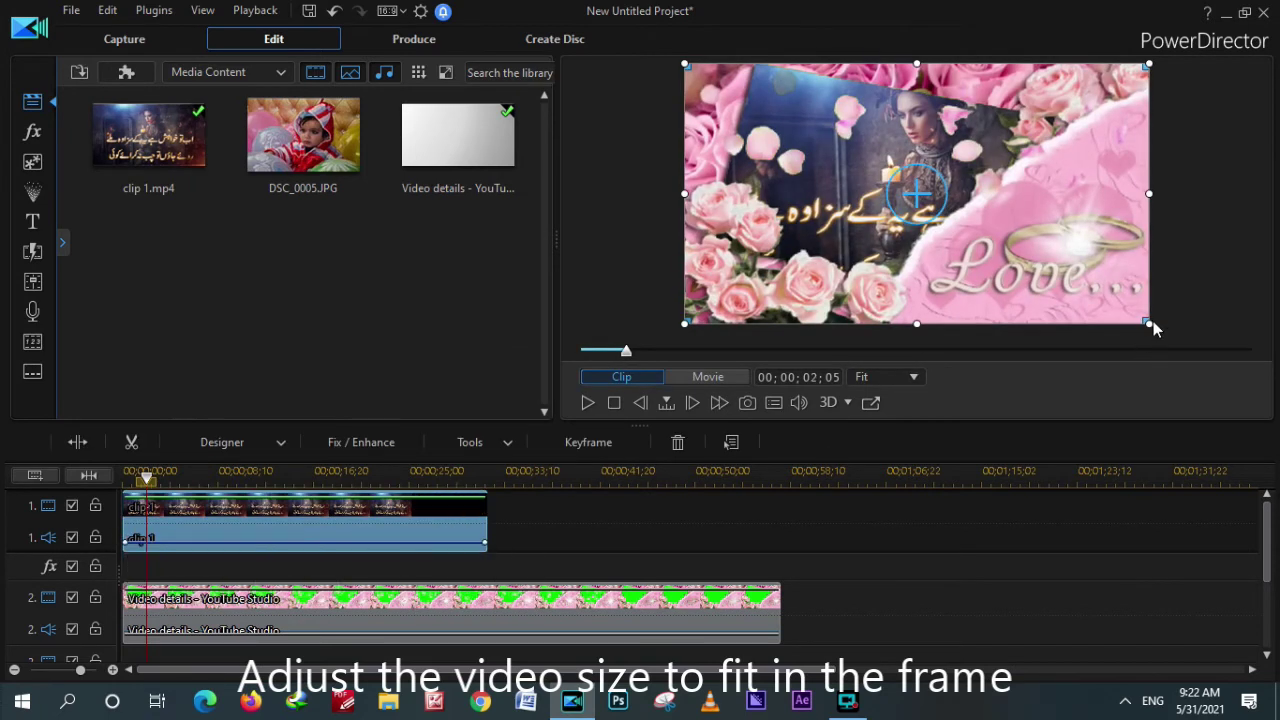
Step: Shrink clip 1 in the preview, position it over the rose frame's opening, and tilt it clockwise to match the frame's angle
left_click_drag(1153, 321, 943, 265)
left_click_drag(687, 62, 774, 88)
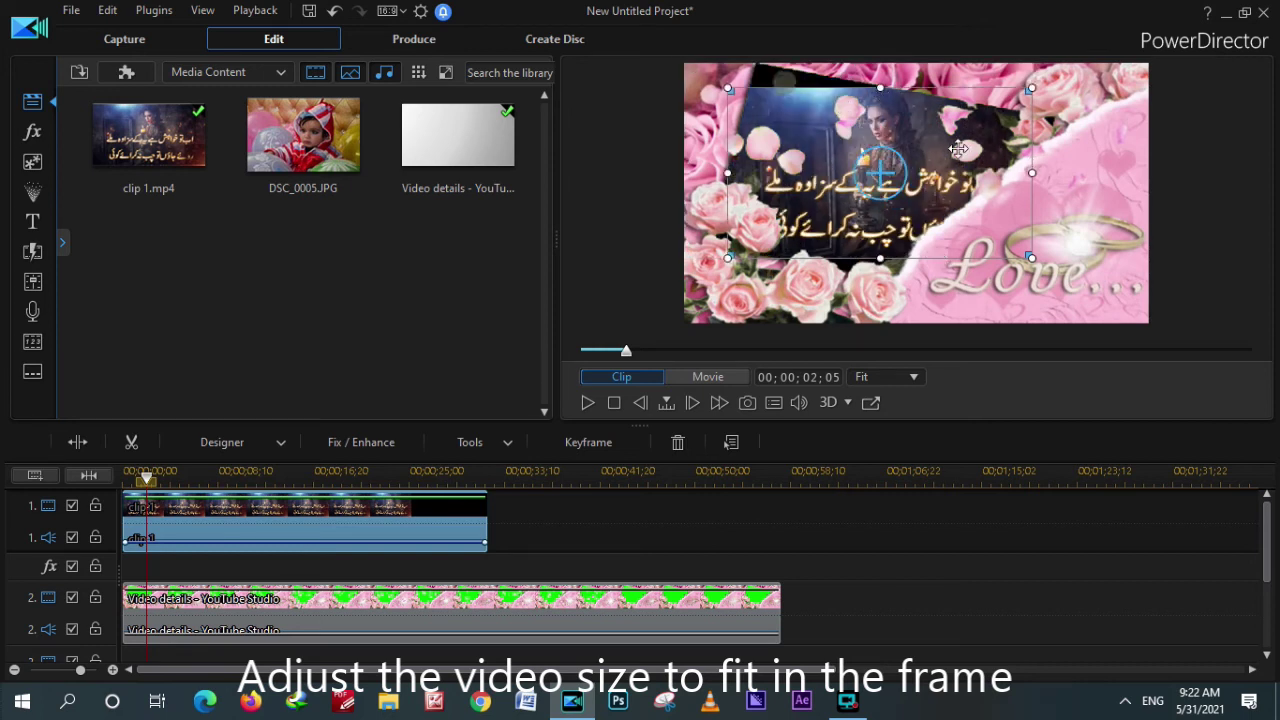
left_click_drag(881, 146, 893, 134)
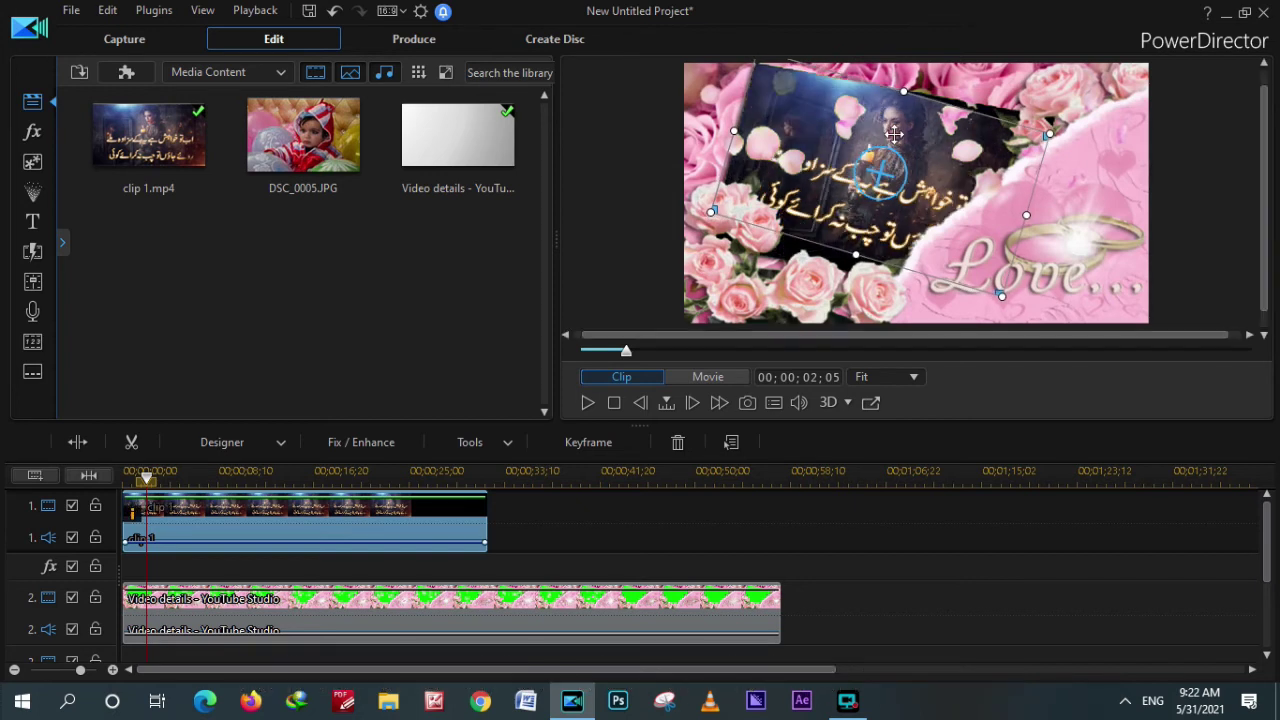
Step: Resize the tilted clip 1 and adjust its corners so that it fills the rose frame's opening
left_click_drag(1001, 296, 965, 260)
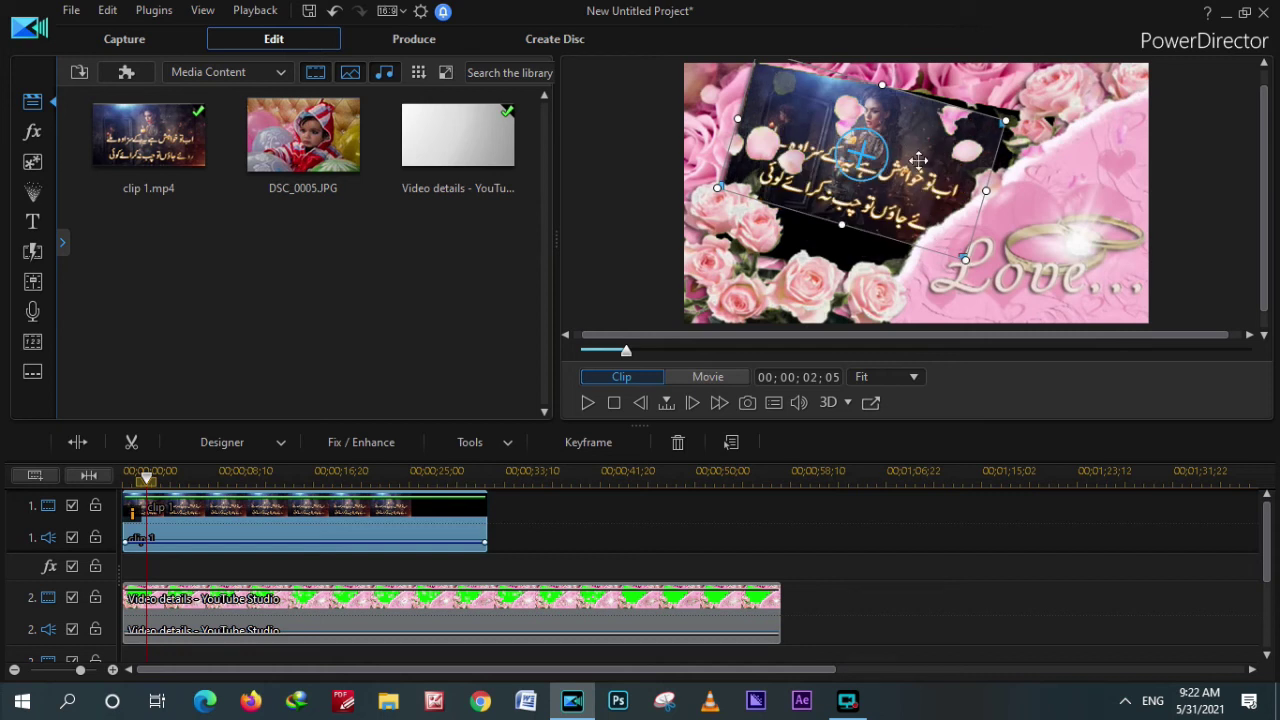
left_click_drag(872, 127, 1022, 126)
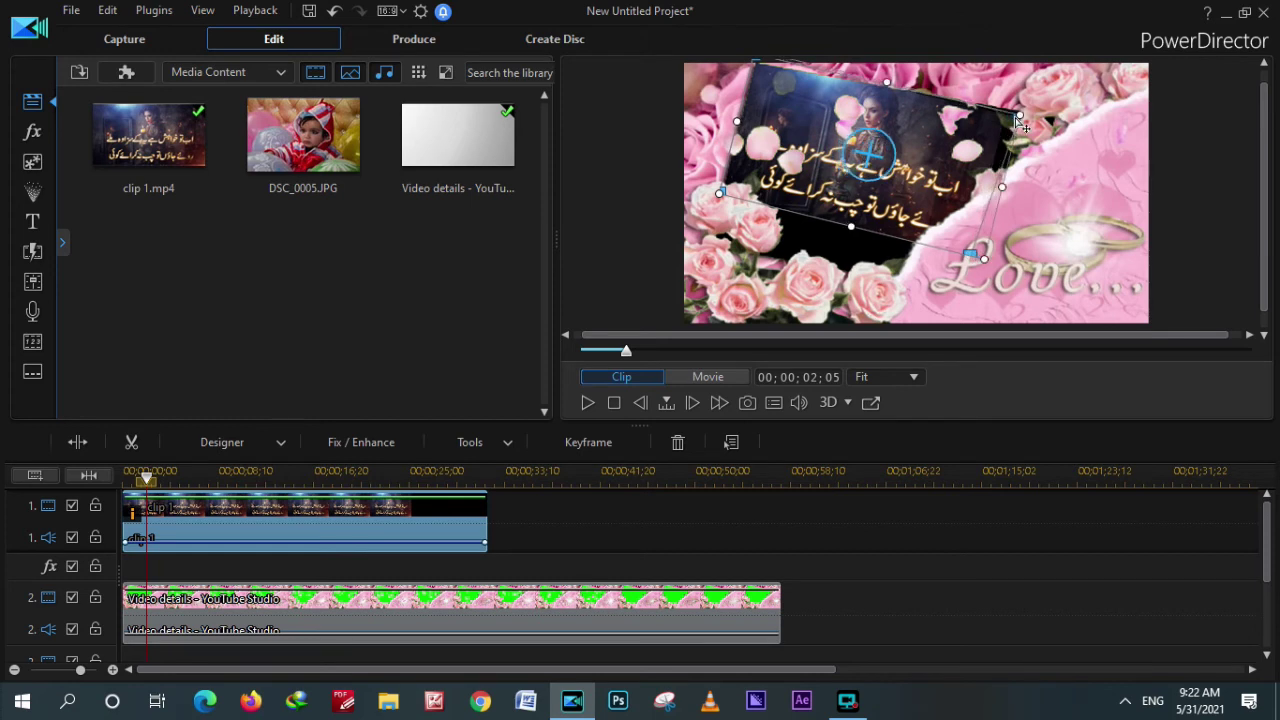
left_click_drag(962, 262, 905, 278)
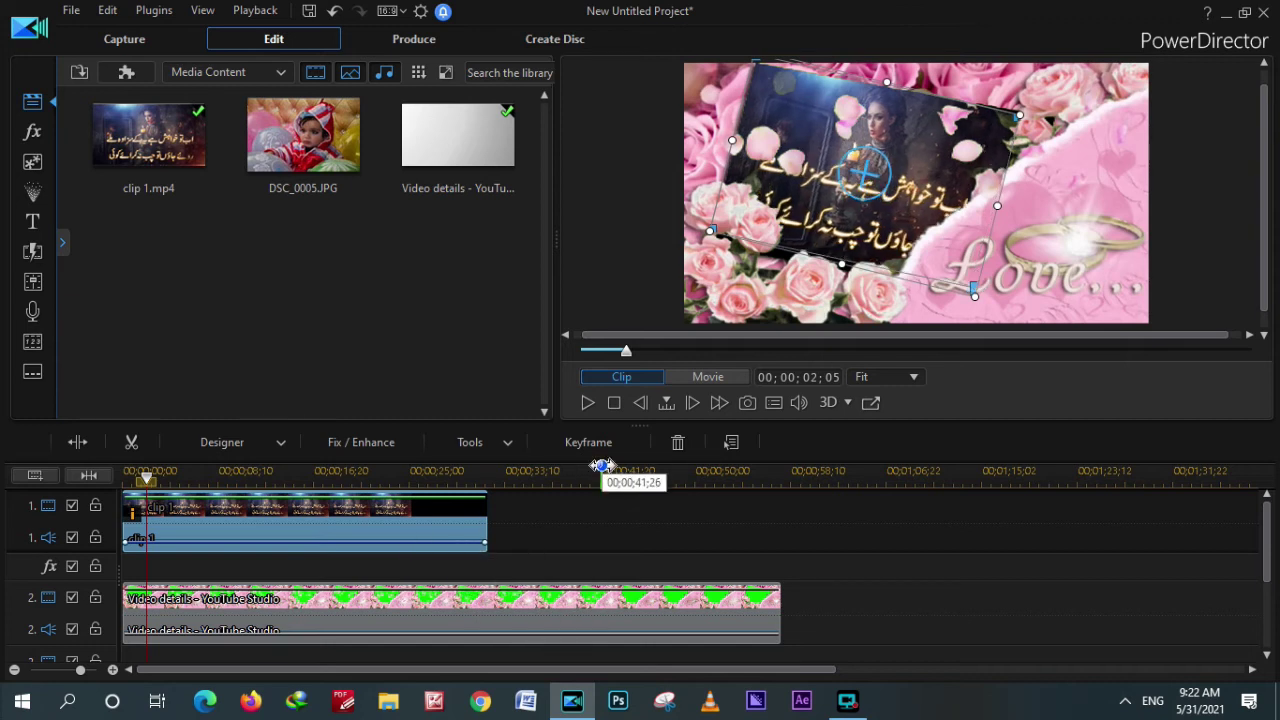
Step: Play the movie in the preview to check clip 1 inside the rose frame, then pause it
left_click(588, 403)
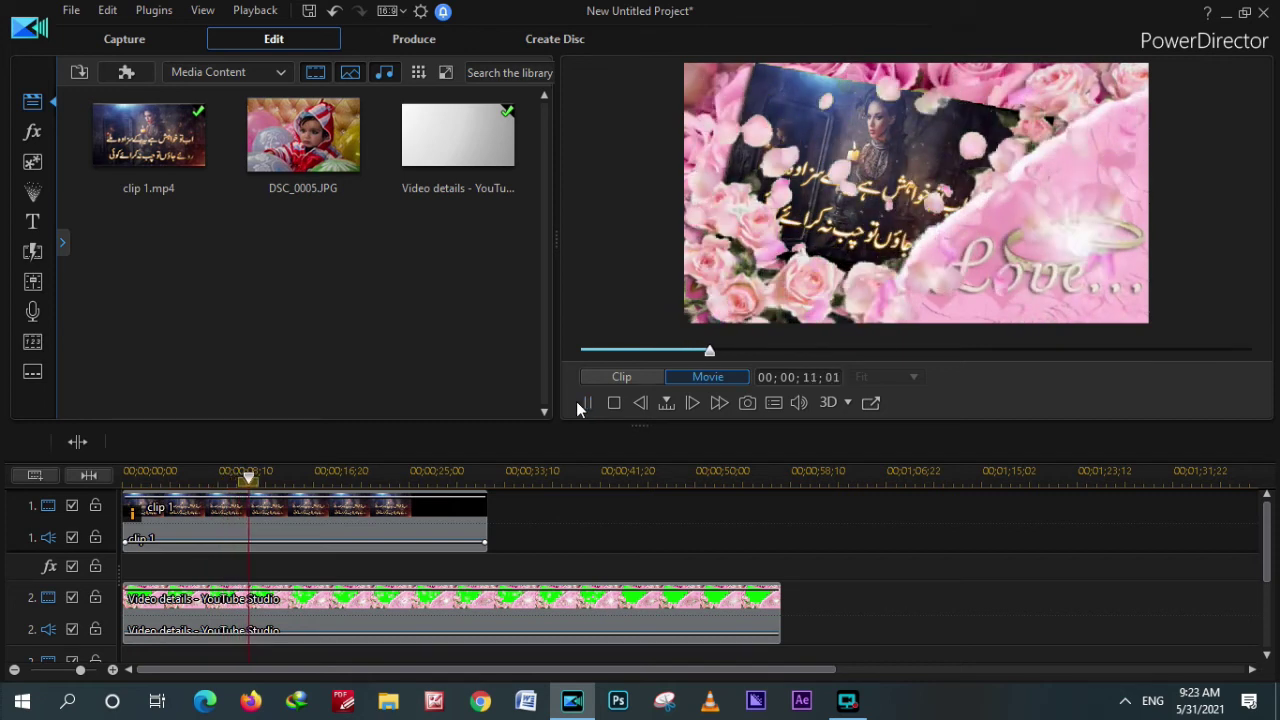
left_click(589, 403)
left_click(847, 702)
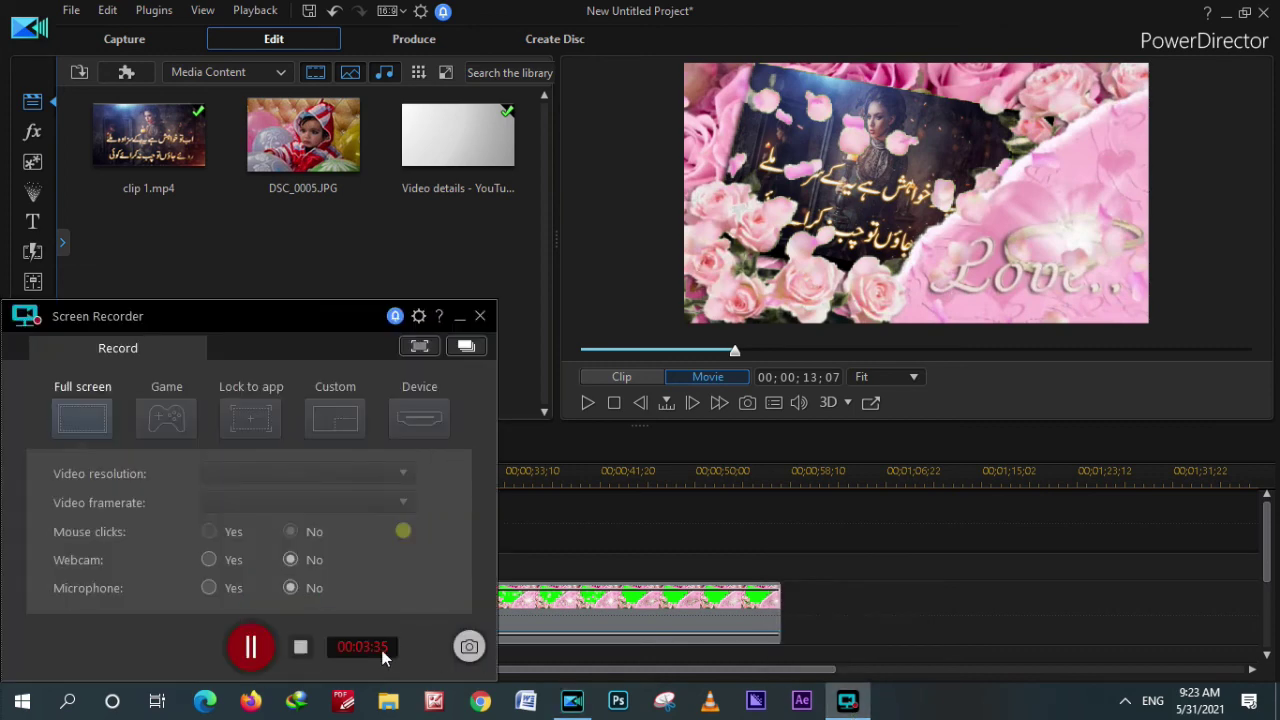
left_click(301, 648)
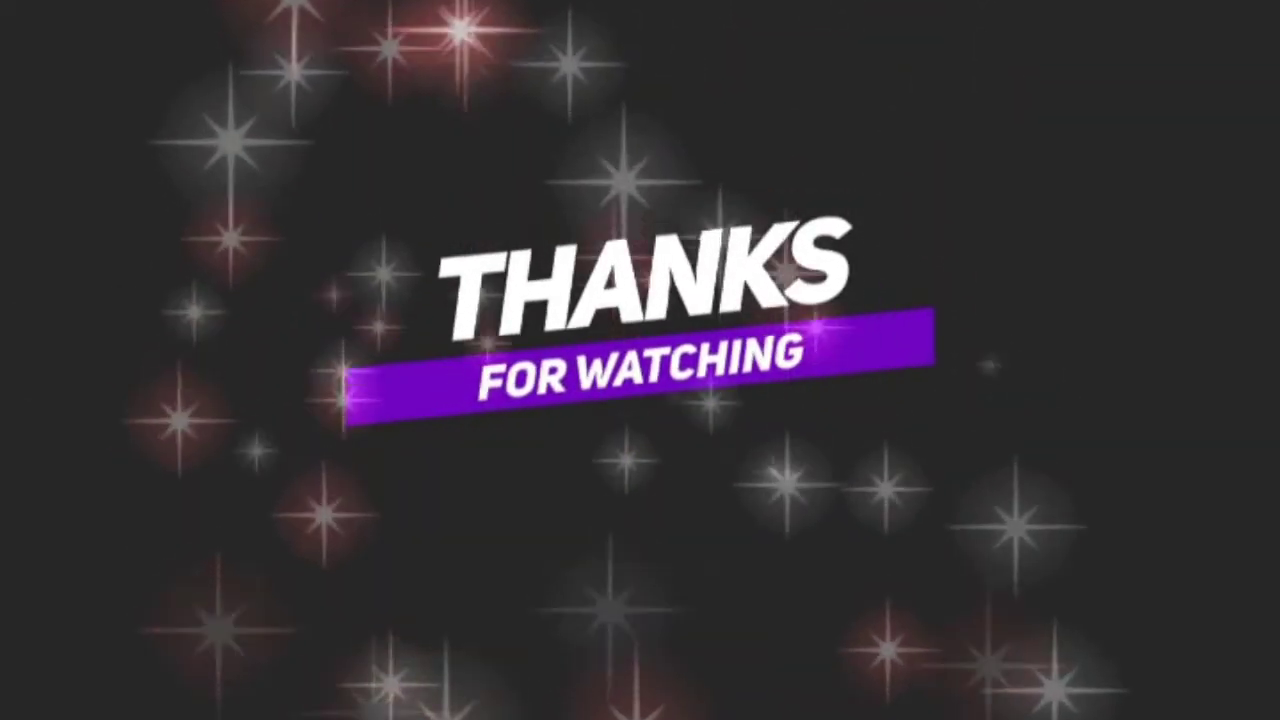